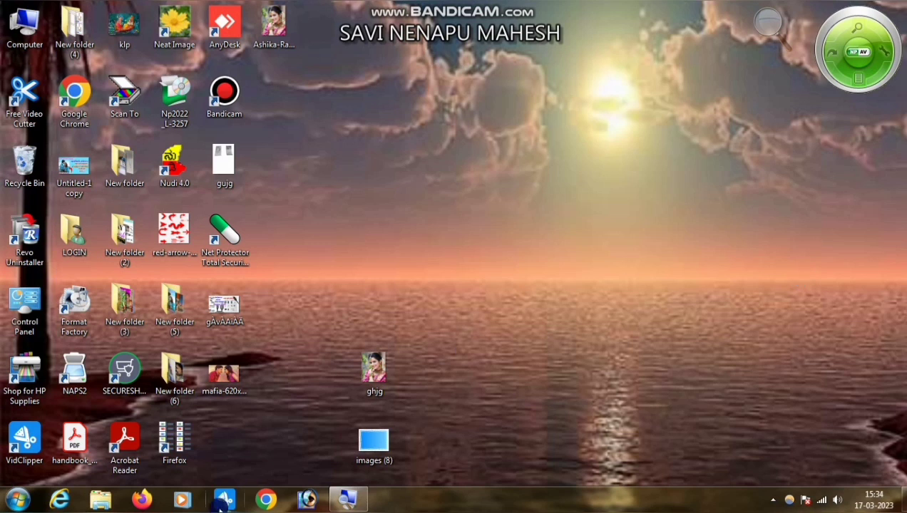
Switch to Adobe Photoshop, create a new white RGB document from the 8 x 10 preset, and maximize its window
click(306, 499)
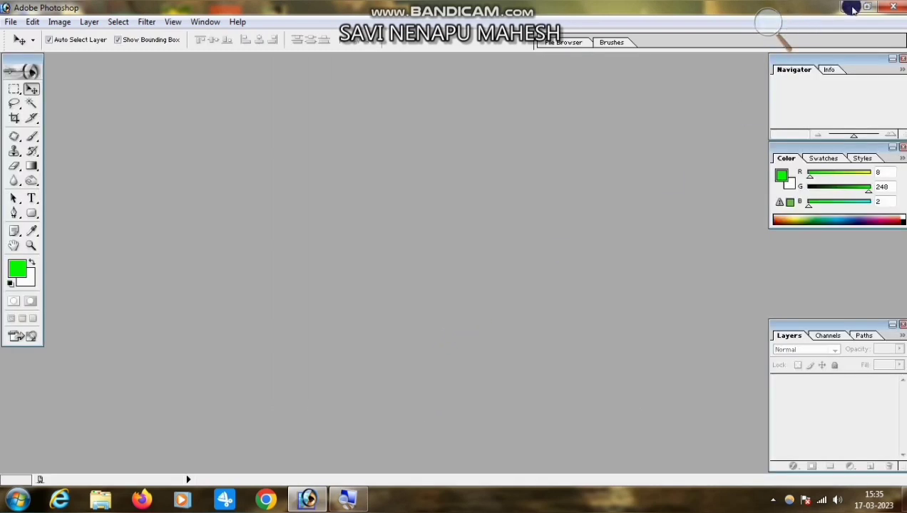
click(9, 22)
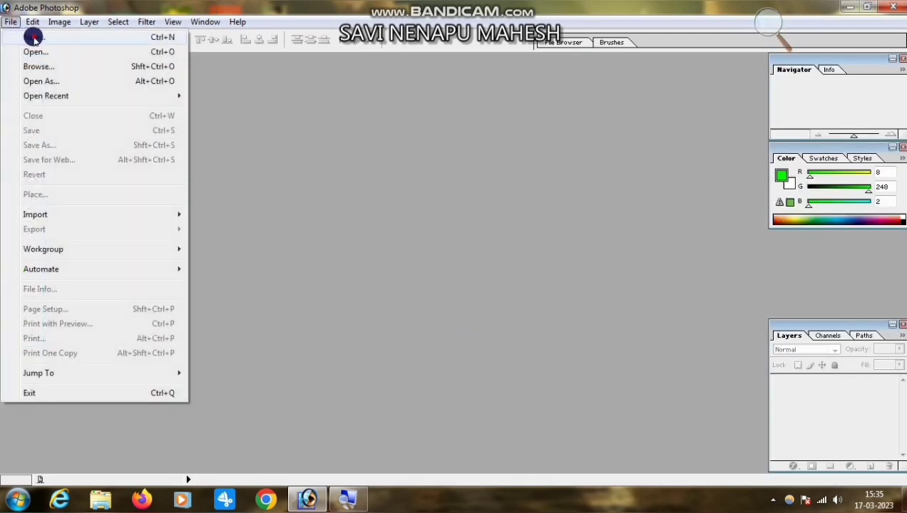
click(31, 37)
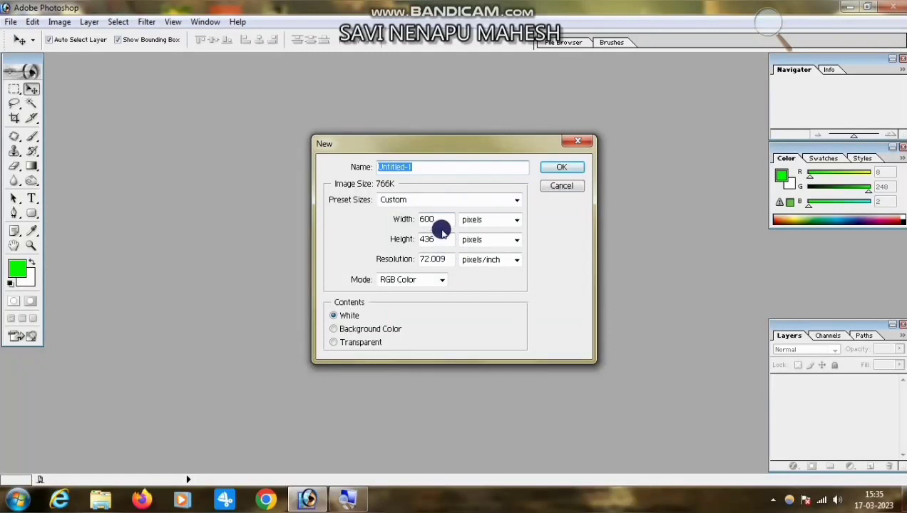
click(435, 200)
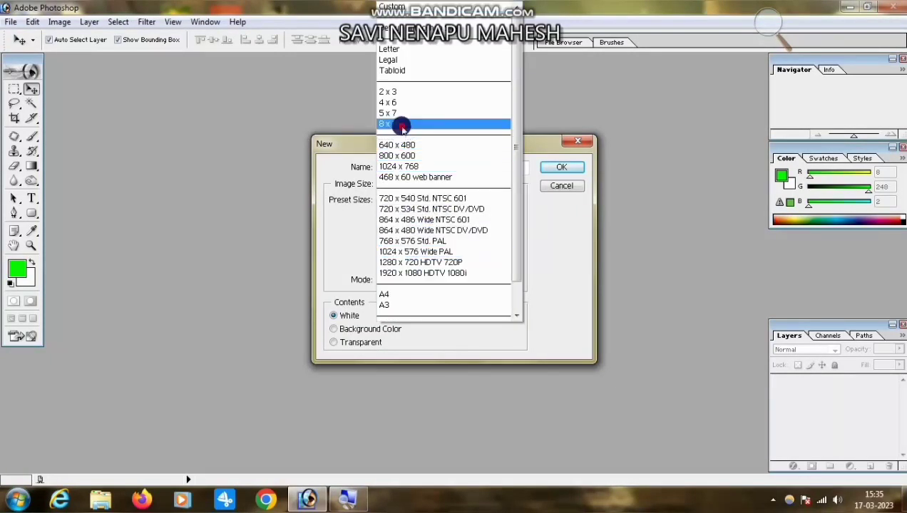
click(396, 123)
click(560, 168)
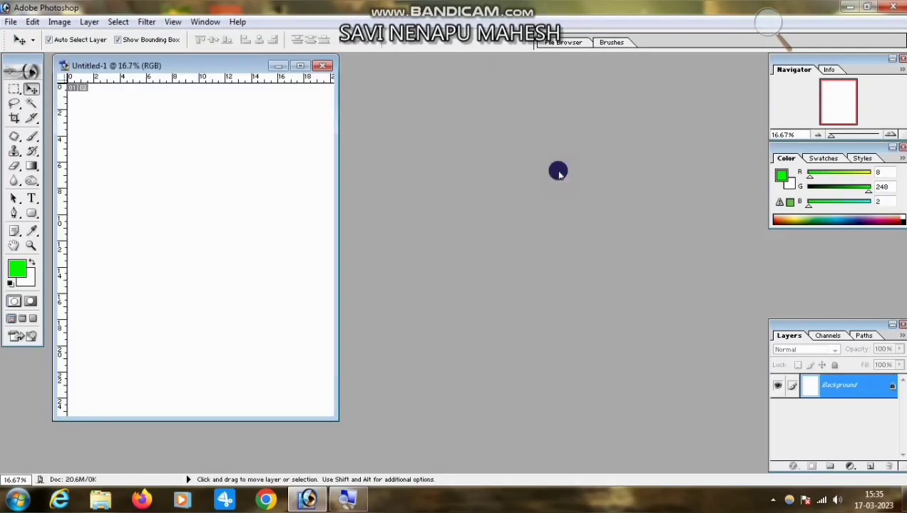
click(300, 66)
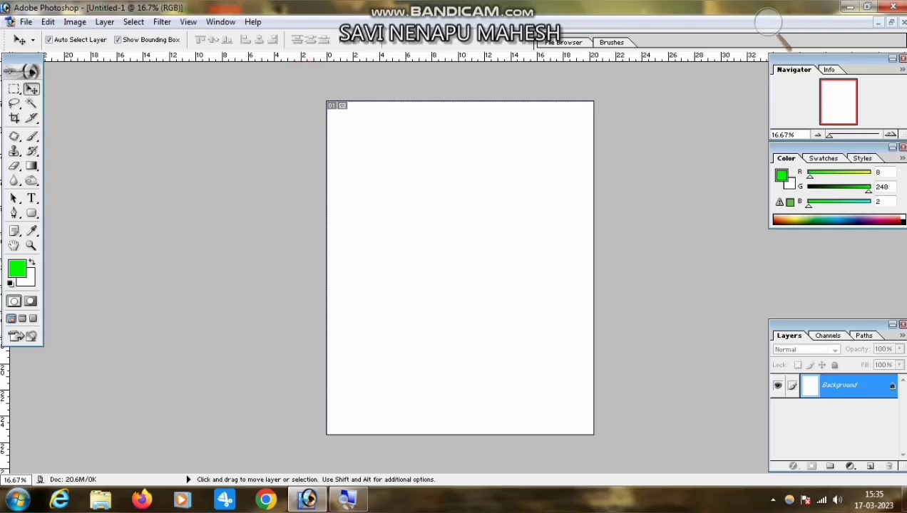
click(849, 7)
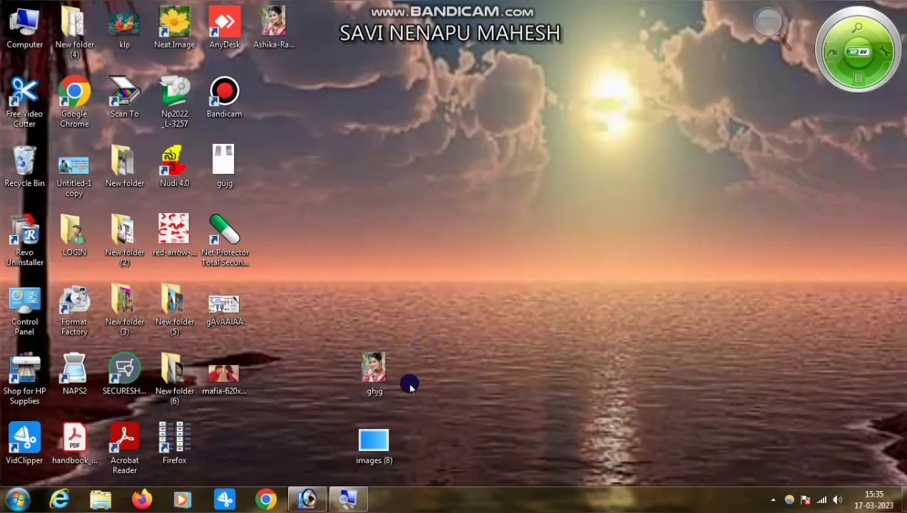
right_click(421, 358)
drag(373, 363, 324, 398)
right_click(325, 398)
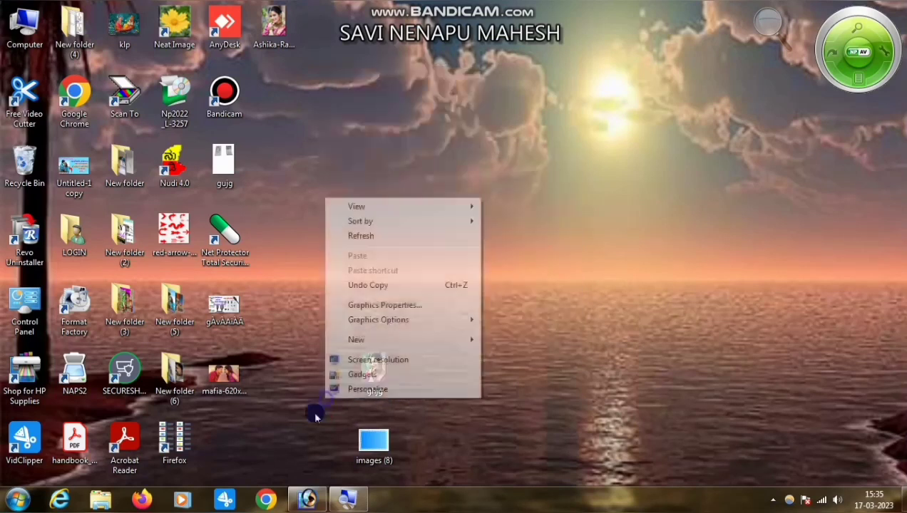
click(278, 397)
click(308, 499)
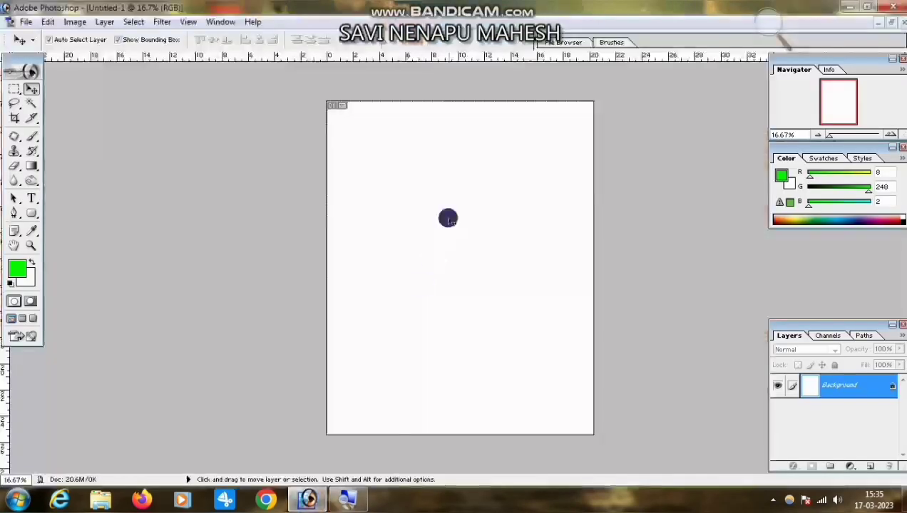
click(25, 22)
click(46, 37)
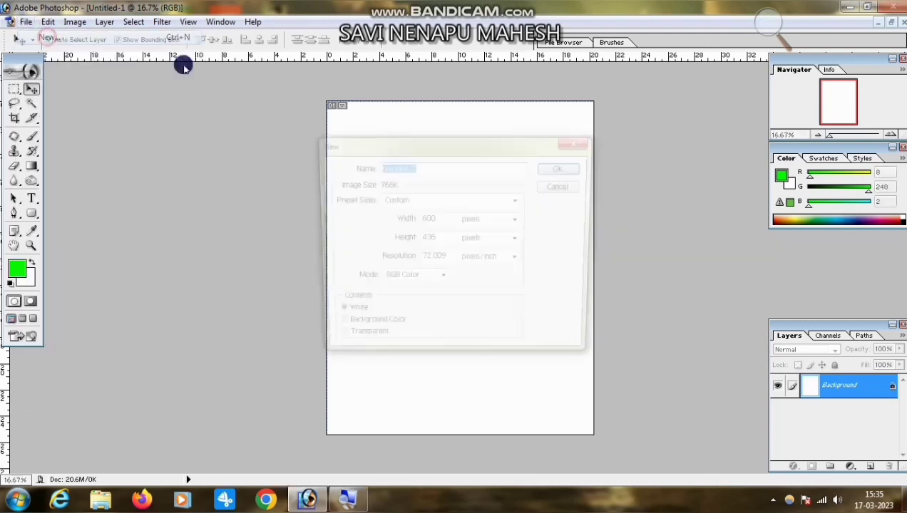
click(578, 142)
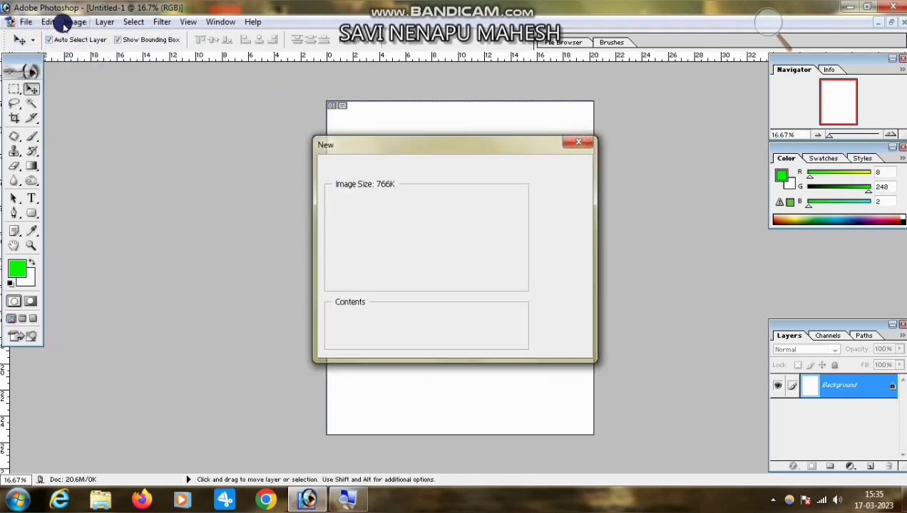
Open ghjg.jpg from the Desktop and place its window beside the blank document
click(25, 22)
click(403, 205)
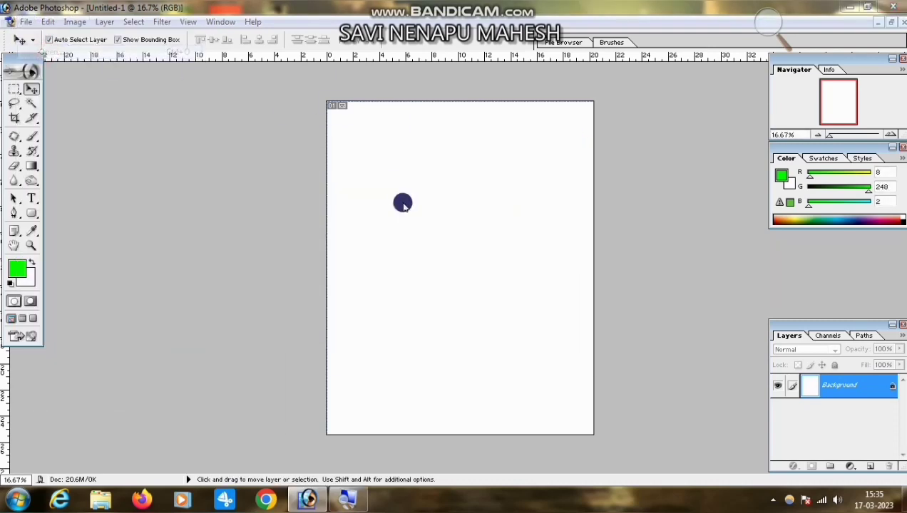
drag(639, 105, 629, 208)
click(432, 147)
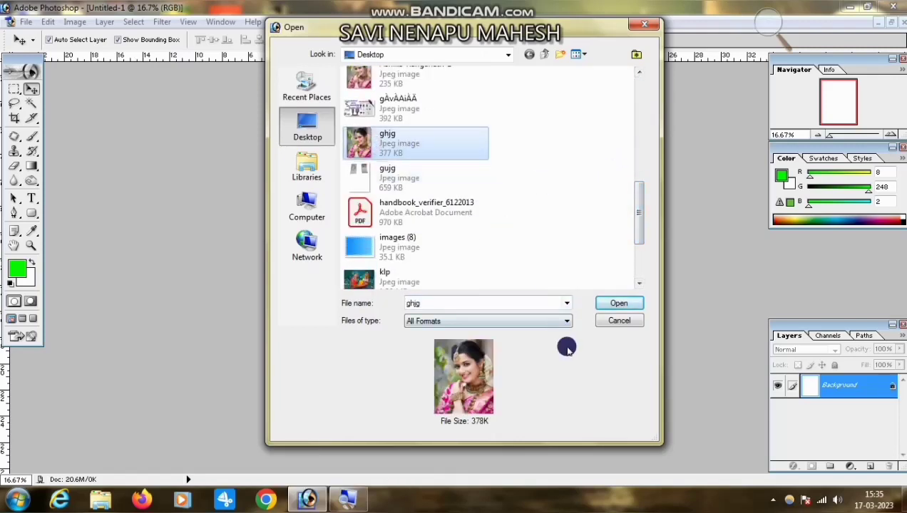
click(618, 305)
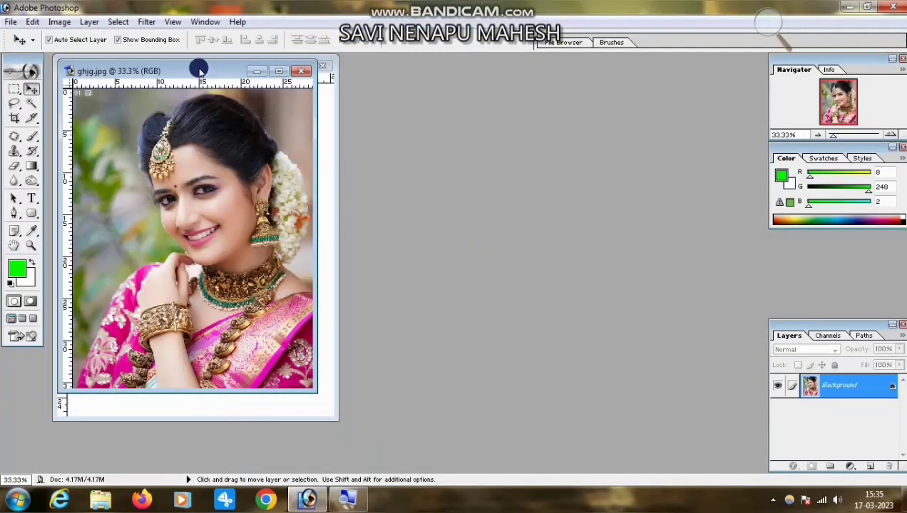
drag(199, 71, 487, 99)
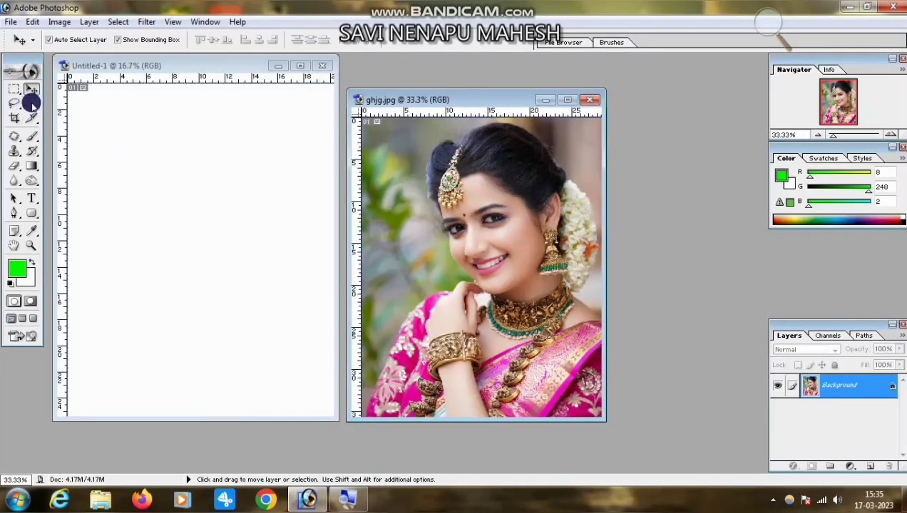
Copy the ghjg.jpg photo into Untitled-1 as a layer and align it with the canvas's upper-left corner
click(395, 238)
click(459, 196)
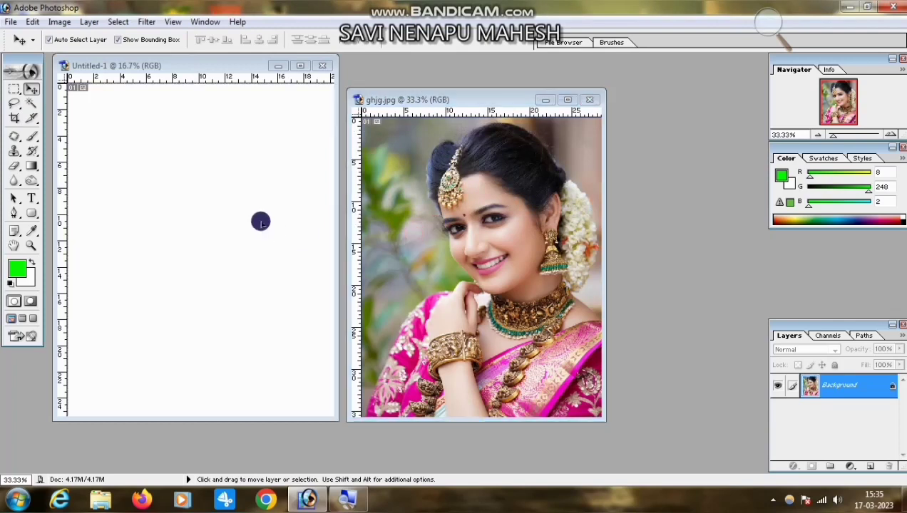
drag(260, 221, 260, 222)
click(300, 66)
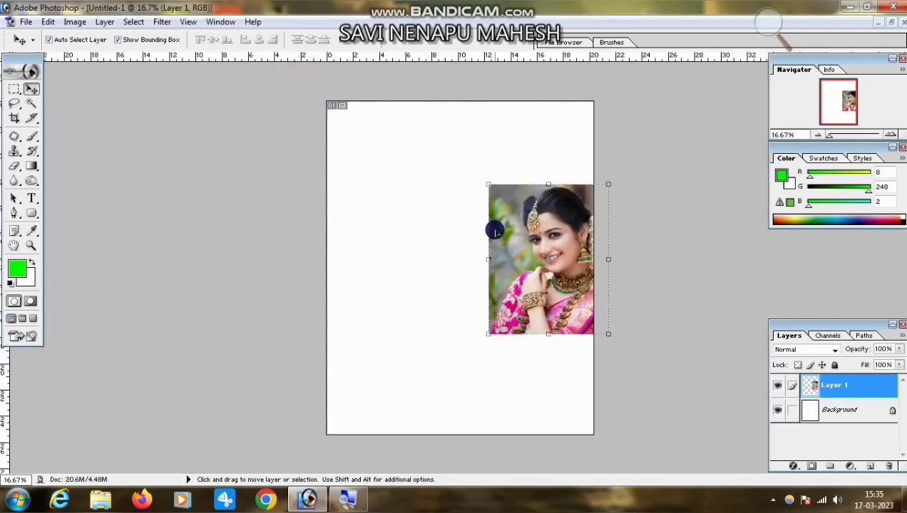
drag(495, 232, 334, 146)
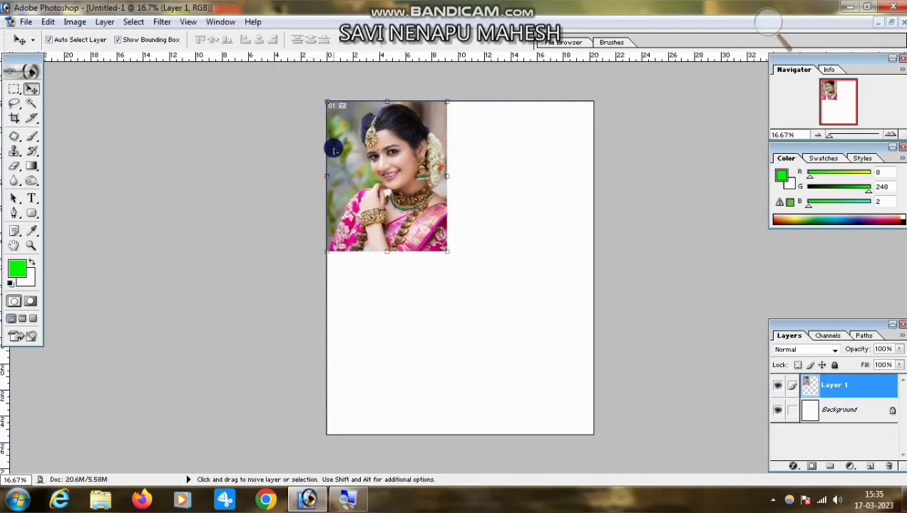
Scale the photo layer to about 222.1% so it fills the canvas, and merge it down into the background
key(ctrl+t)
drag(449, 252, 599, 430)
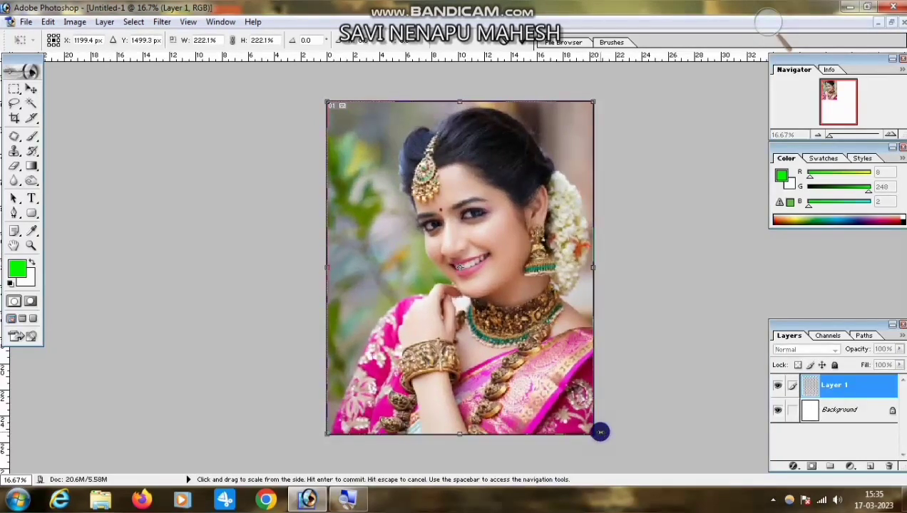
key(Return)
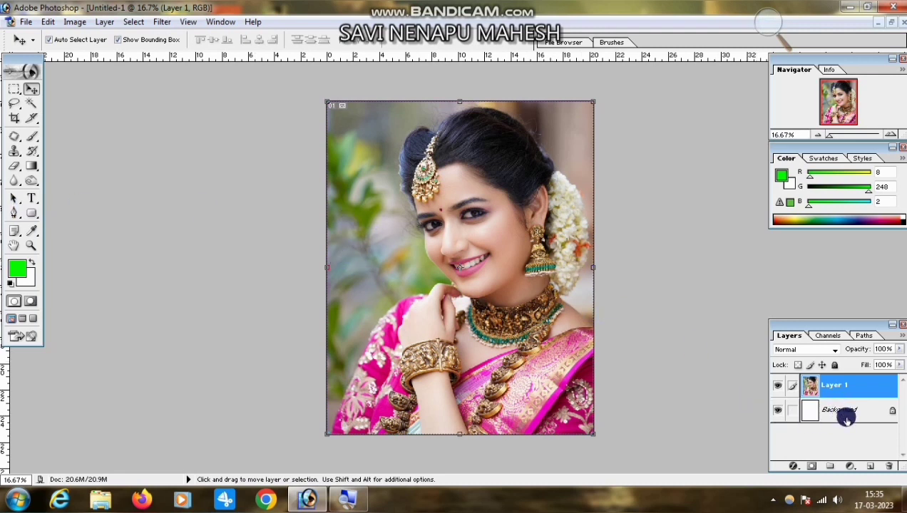
key(ctrl+e)
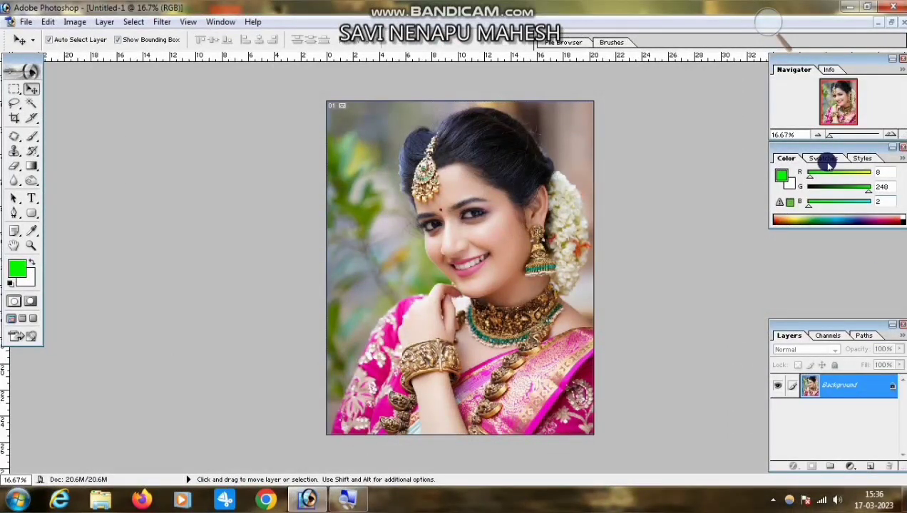
Open the blue dotted-frame image, images (8).jpg, from the Desktop
click(852, 8)
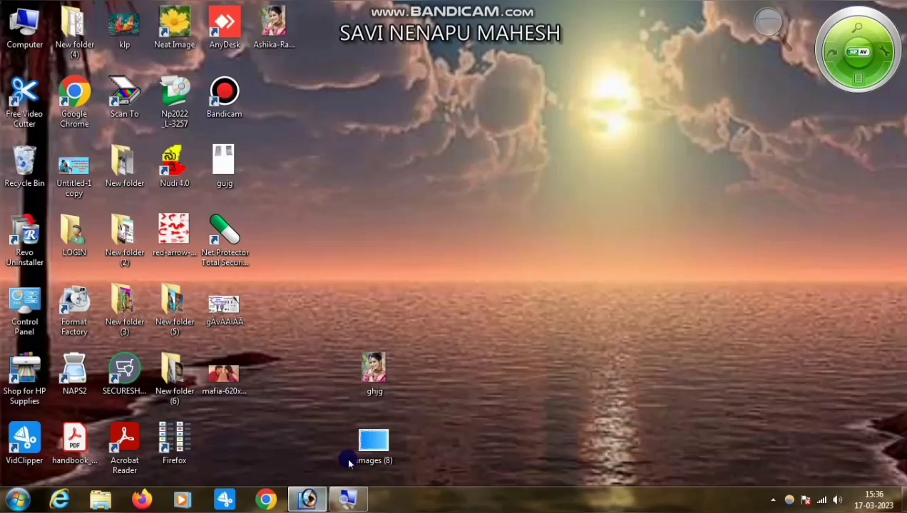
click(307, 499)
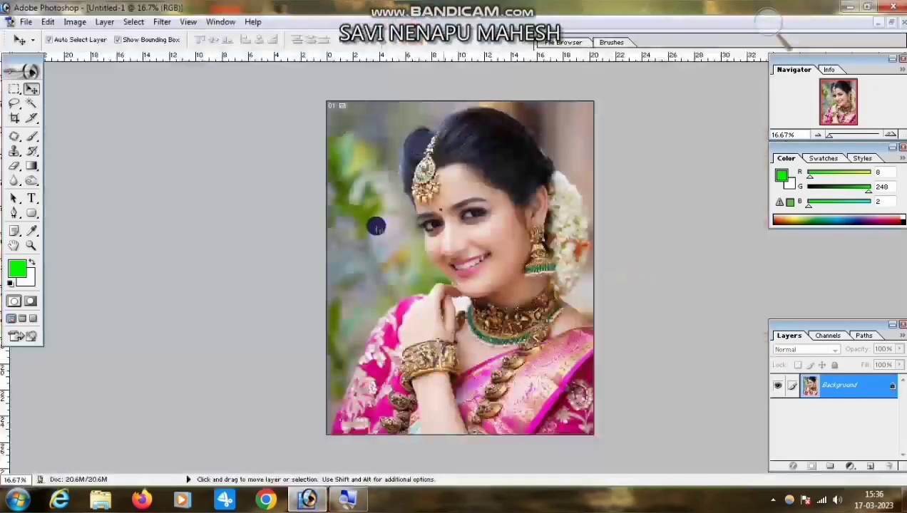
click(23, 22)
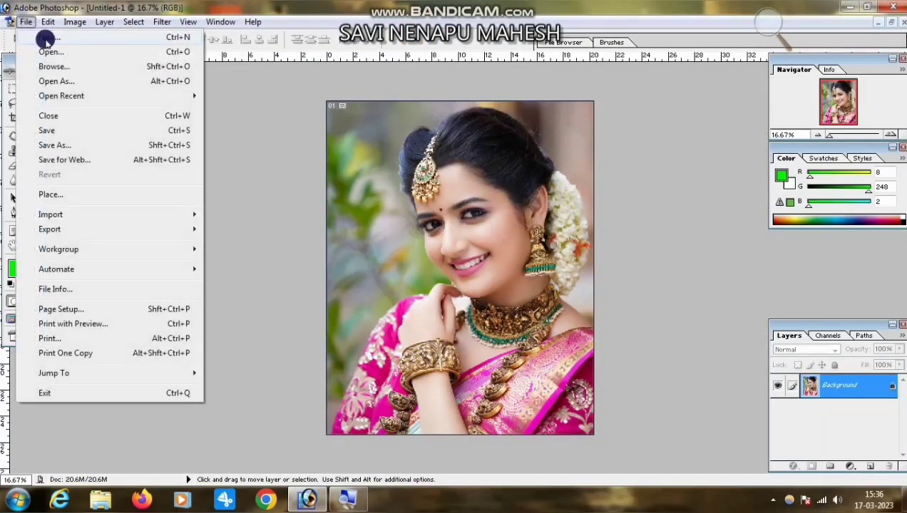
click(49, 52)
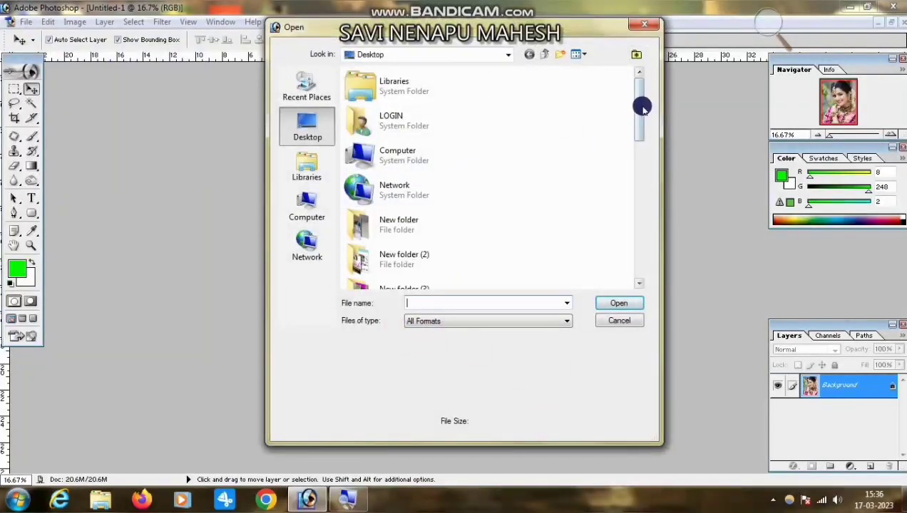
drag(639, 106, 630, 232)
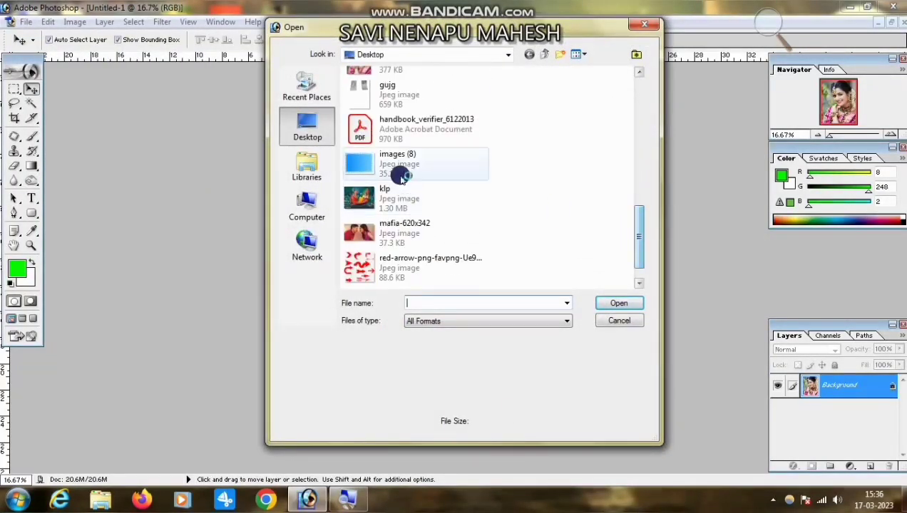
click(374, 170)
click(606, 305)
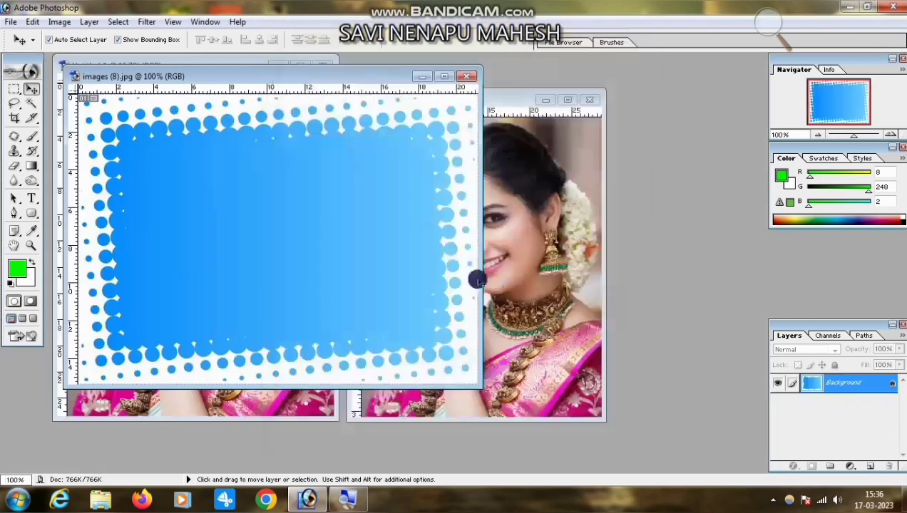
Copy the entire blue frame image, close its file, paste it into Untitled-1, and maximize that document
key(ctrl+a)
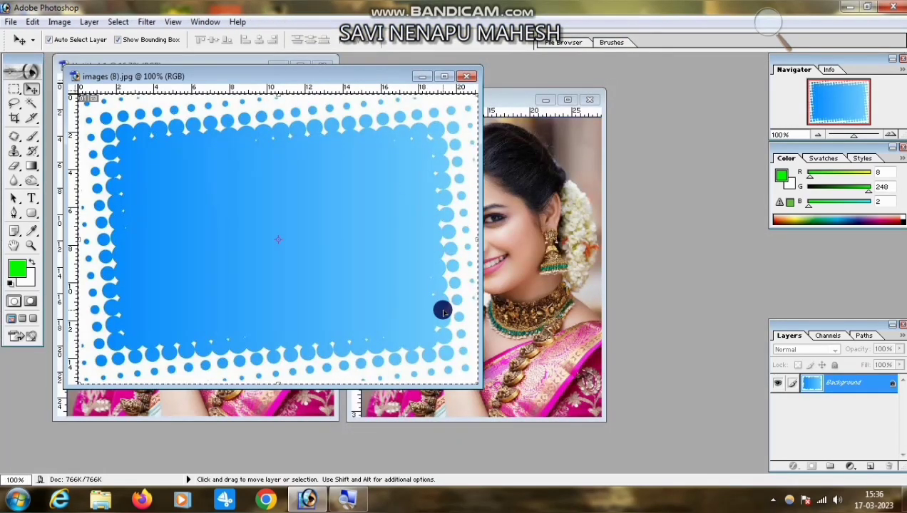
key(ctrl+w)
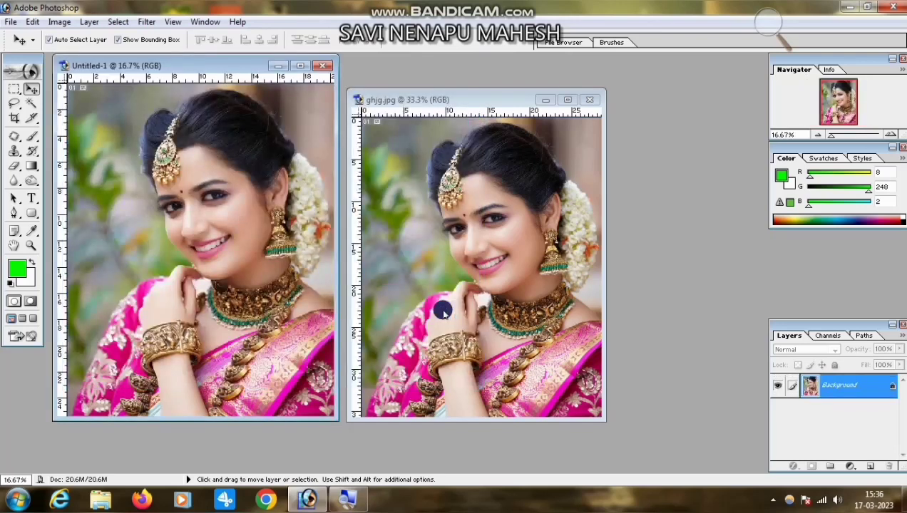
key(ctrl+v)
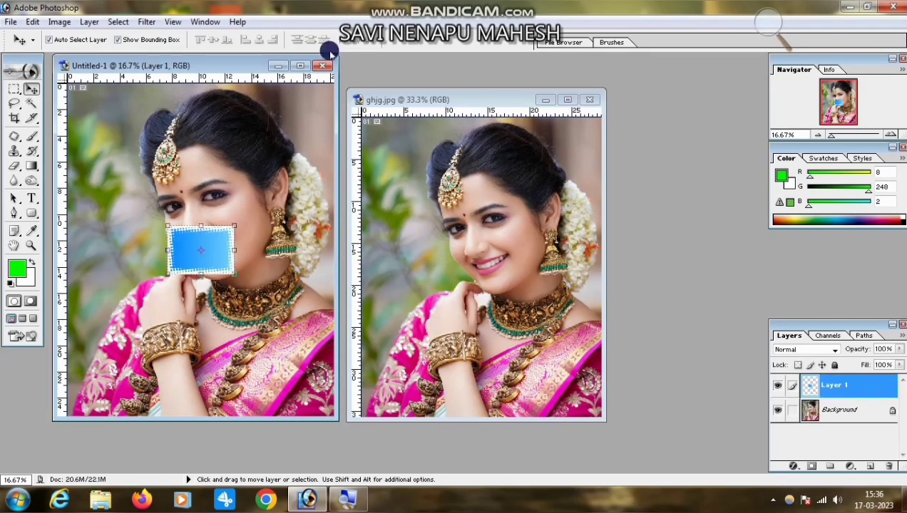
click(299, 65)
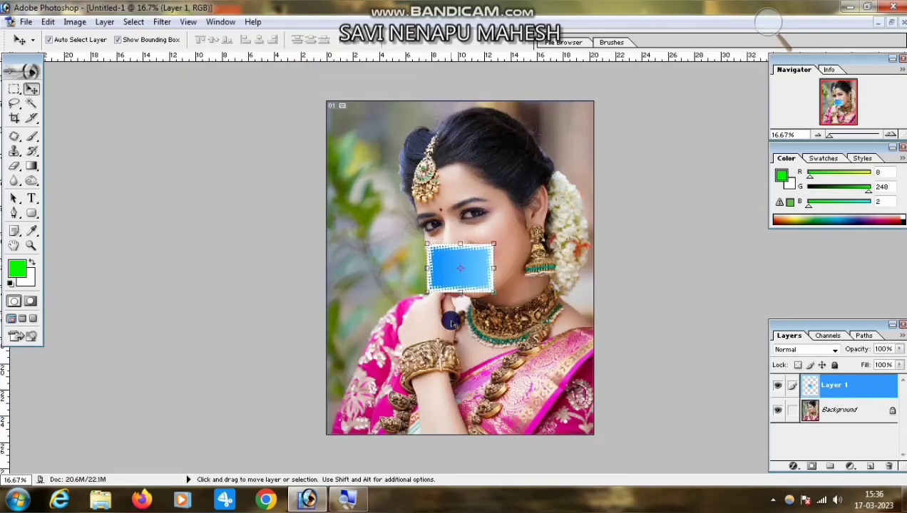
Stretch the pasted blue frame layer to cover the entire canvas, with a width of about 402.9%
key(ctrl+t)
drag(428, 245, 330, 159)
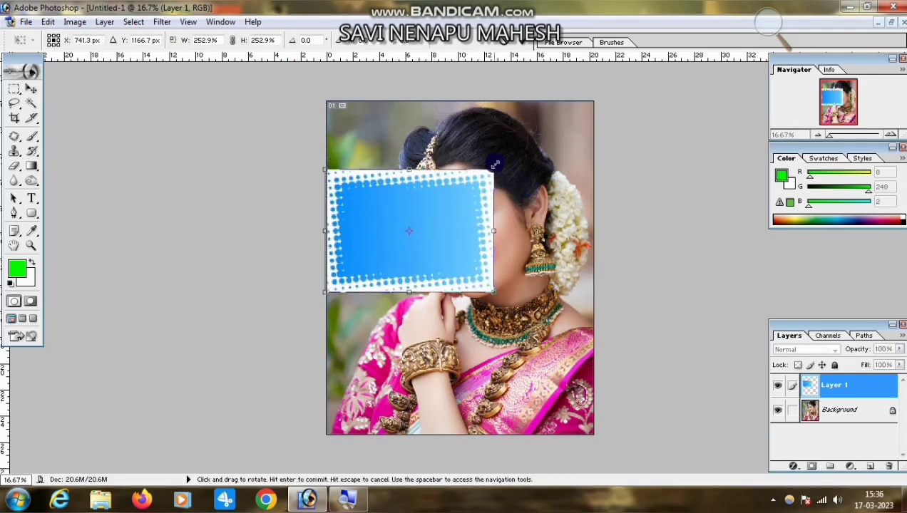
drag(492, 169, 579, 82)
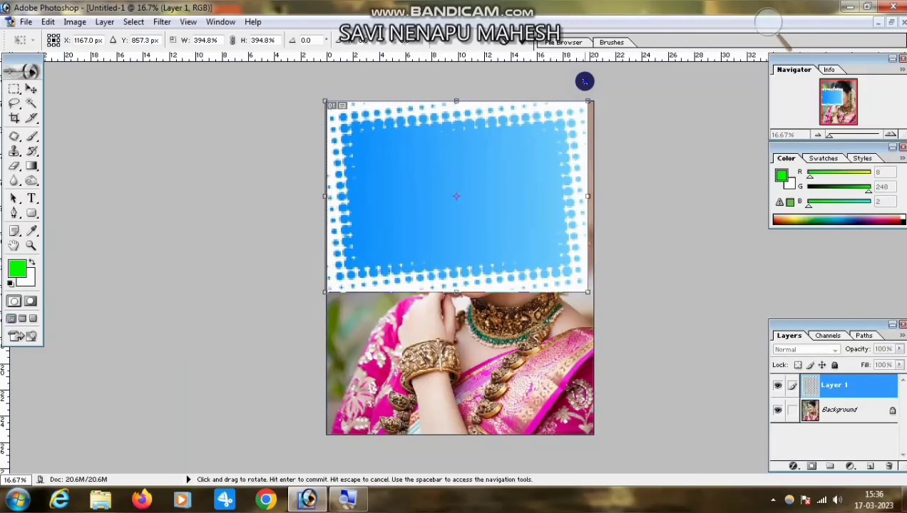
drag(594, 198, 600, 198)
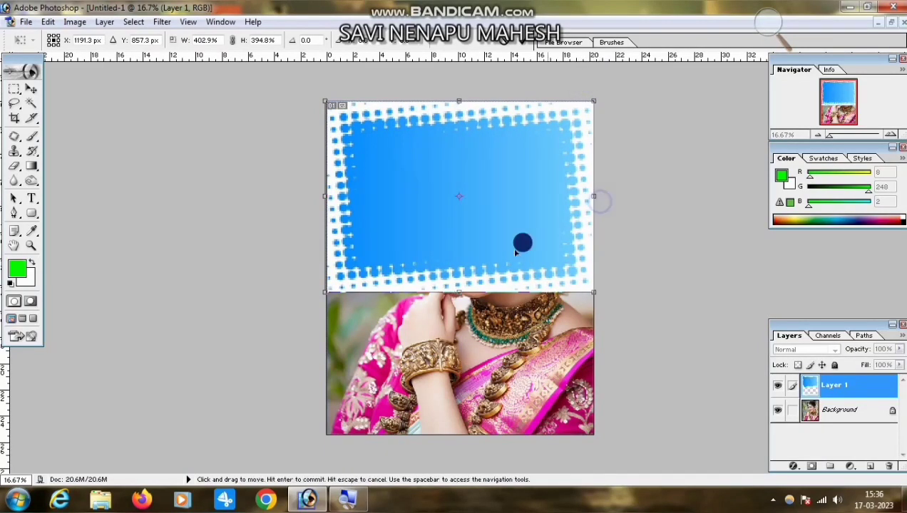
drag(460, 292, 479, 437)
key(Return)
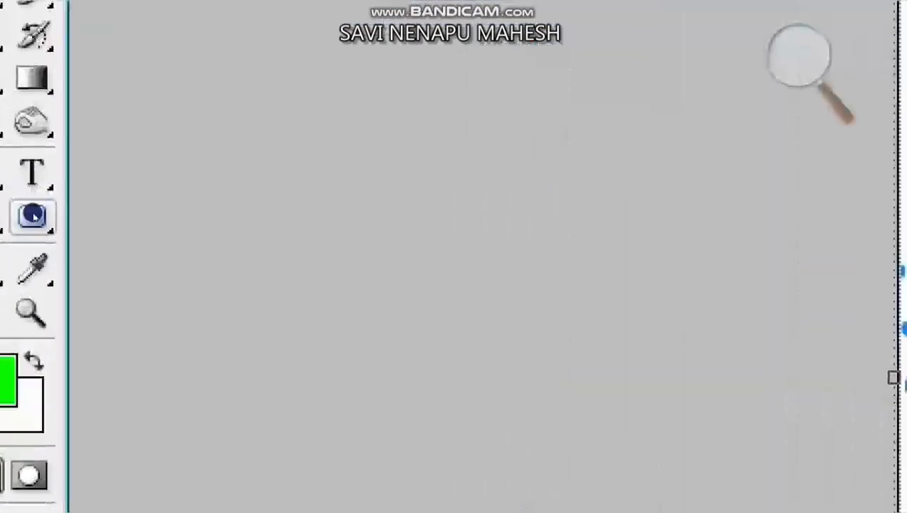
Choose the Rounded Rectangle tool for drawing a filled shape layer
click(35, 216)
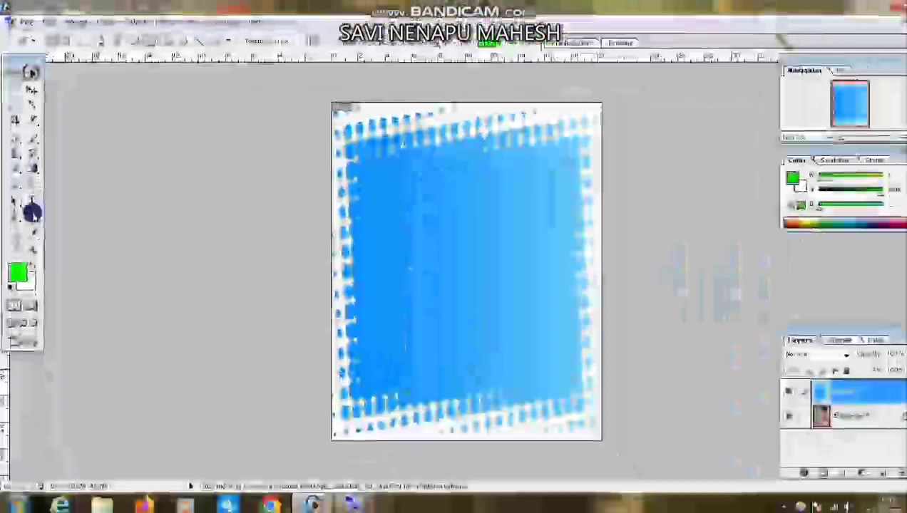
drag(31, 212, 95, 225)
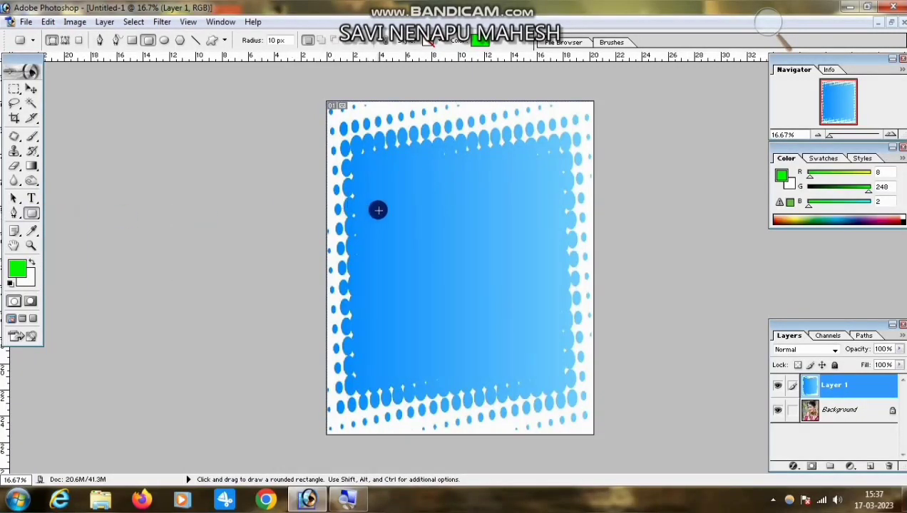
right_click(374, 157)
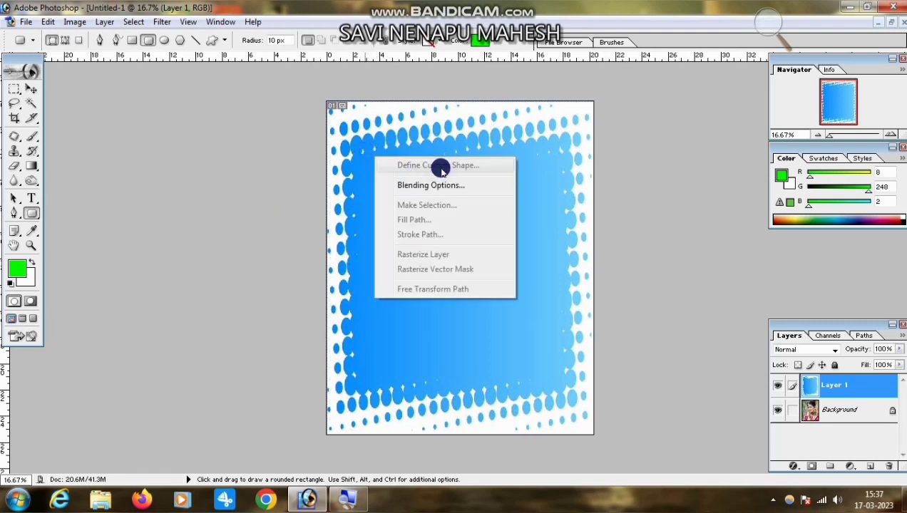
click(388, 137)
drag(357, 154, 428, 173)
right_click(437, 175)
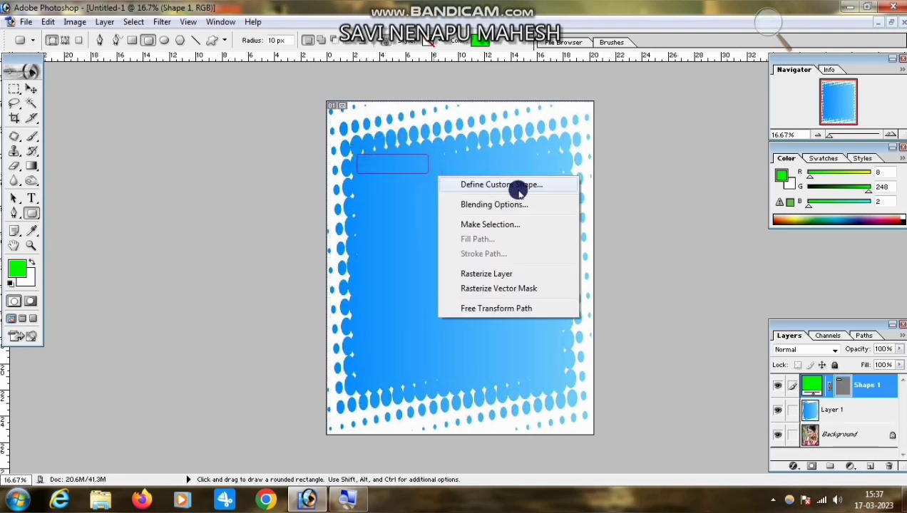
click(388, 186)
key(ctrl+z)
Draw a green rounded rectangle about 12.5 cm wide and 2 cm high across the upper part of the blue area
drag(371, 162, 538, 191)
right_click(538, 191)
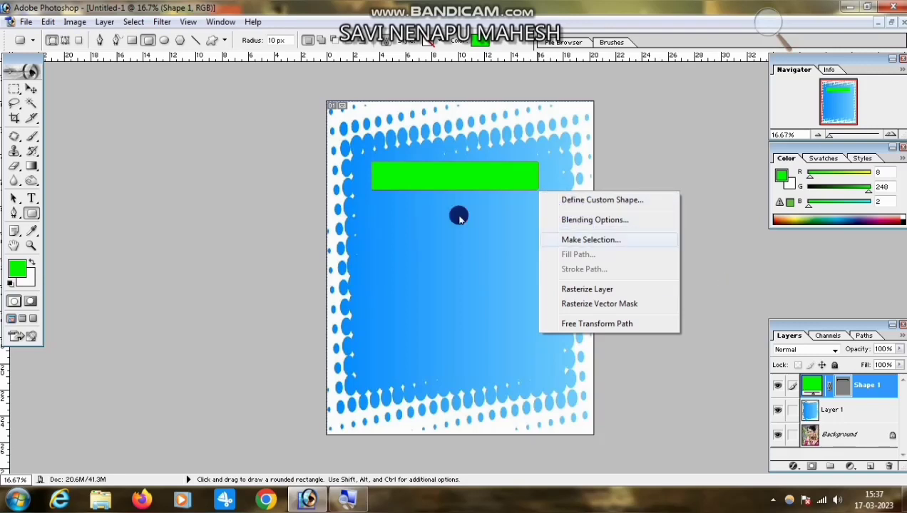
Add the Drop Shadow and Inner Shadow effects to the green rounded rectangle's layer style
click(859, 387)
right_click(866, 388)
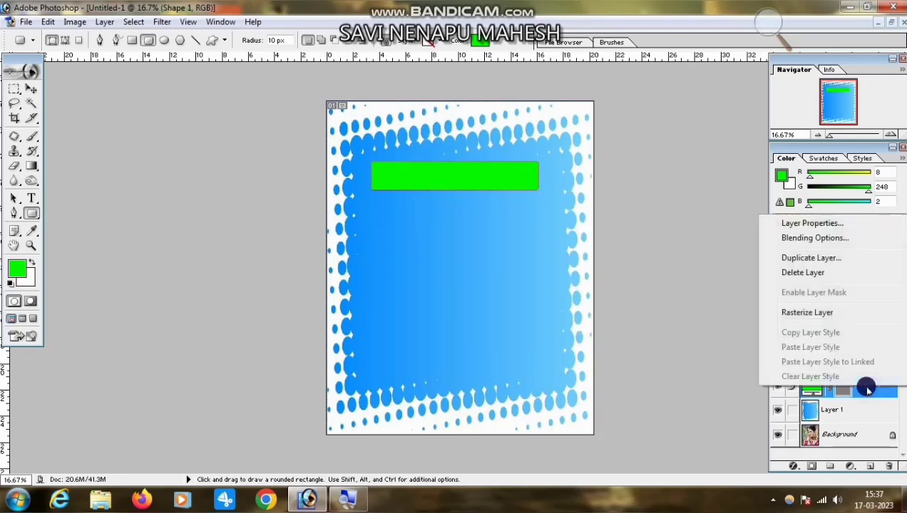
click(814, 239)
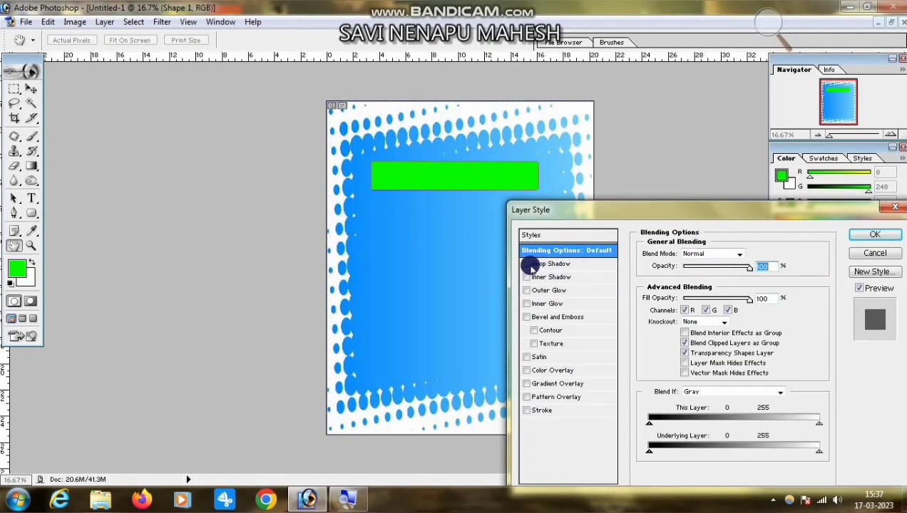
click(528, 265)
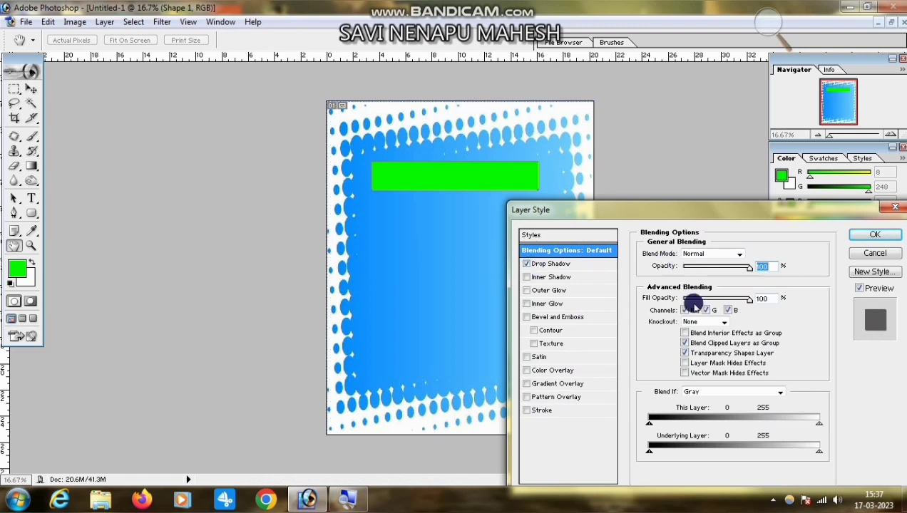
click(526, 277)
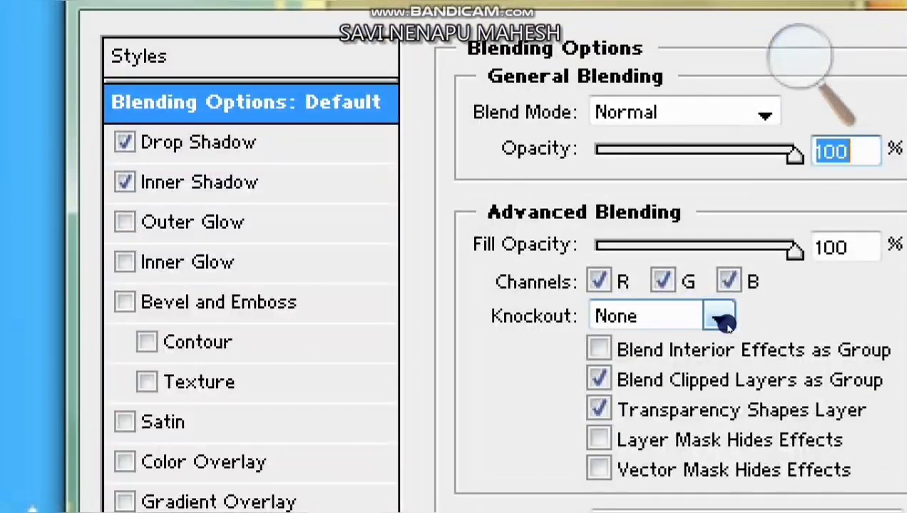
Set the rectangle layer's Knockout to Deep and its Fill Opacity to 1%, and apply the layer style
click(720, 319)
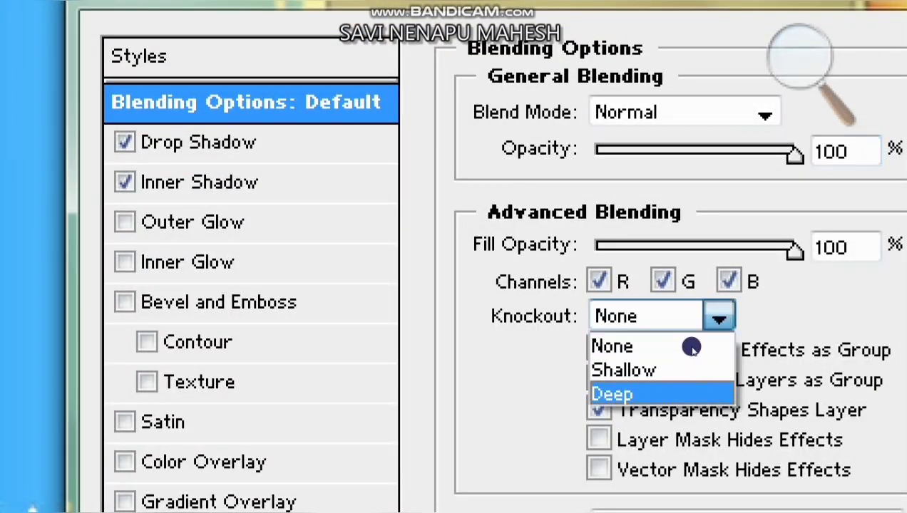
key(Return)
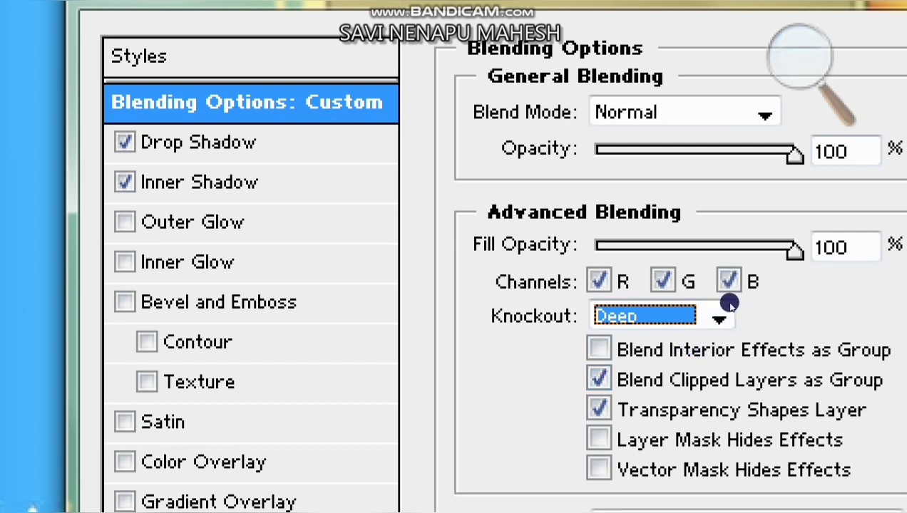
key(Tab)
key(Tab)
key(Down)
key(Down)
key(Down)
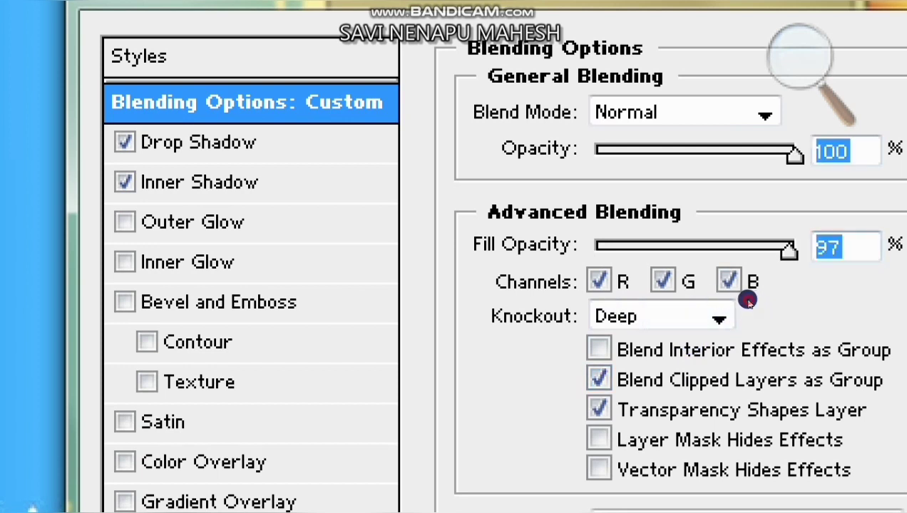
key(shift+Down)
key(shift+Down)
key(shift+Down)
key(shift+Down)
key(shift+Down)
key(shift+Down)
key(shift+Down)
key(shift+Down)
key(Down)
key(Down)
key(Down)
key(Down)
key(Down)
key(Down)
key(Down)
key(Down)
key(Down)
key(Down)
key(Down)
key(Down)
key(Down)
key(Down)
key(Down)
key(Down)
key(Down)
key(Down)
key(Down)
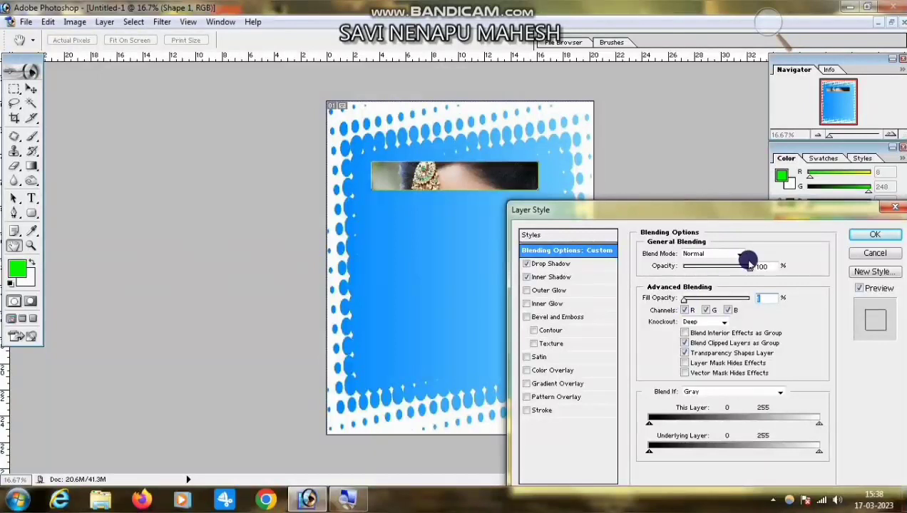
click(860, 233)
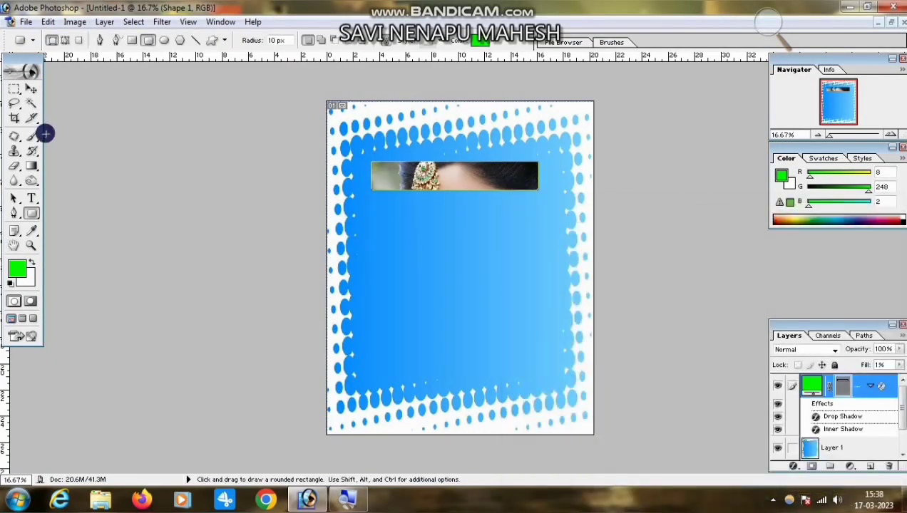
Add an 18 px outside Stroke in near-white FCFAFA to the rectangle layer
click(794, 469)
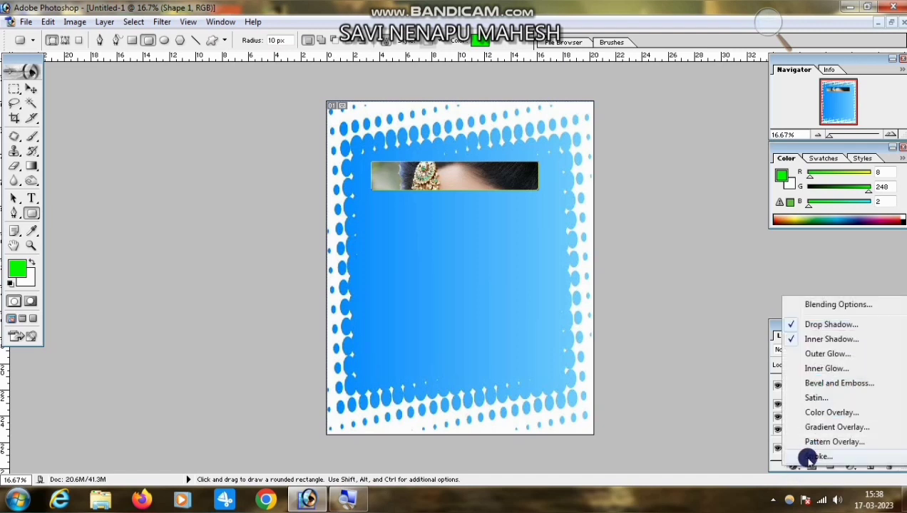
click(808, 456)
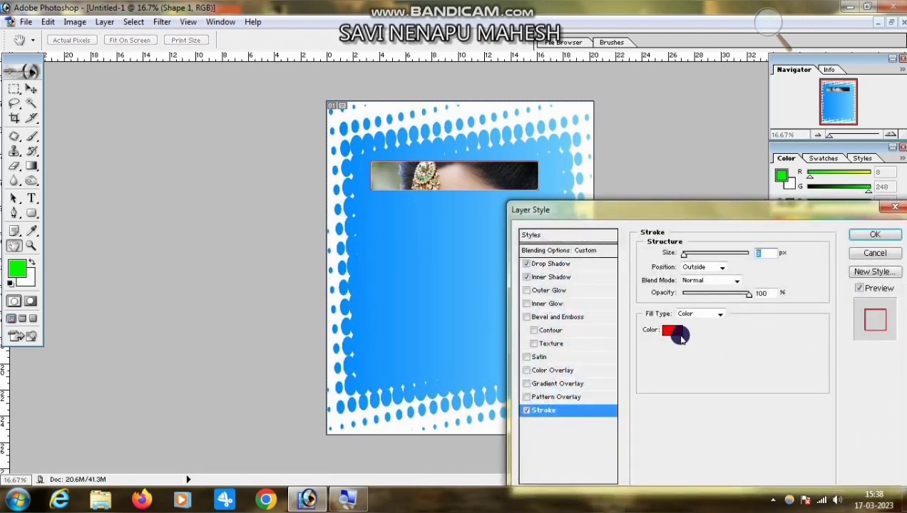
click(673, 330)
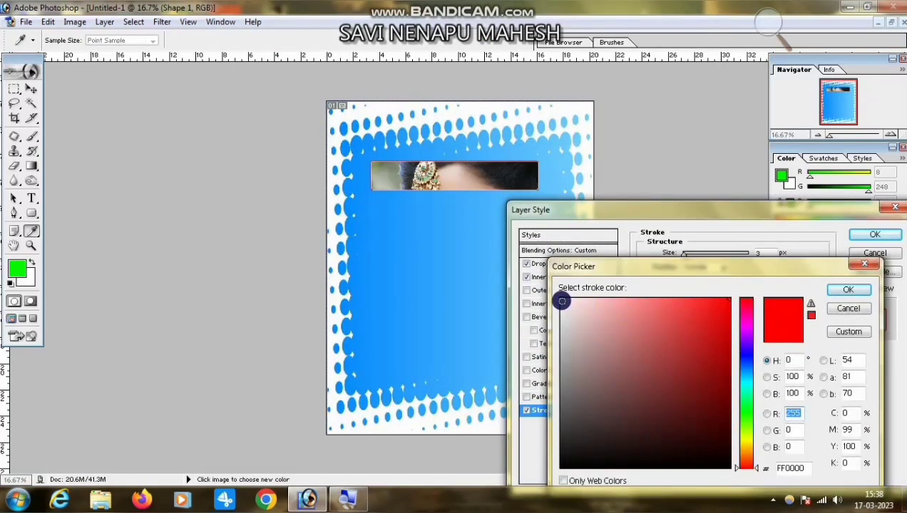
click(562, 302)
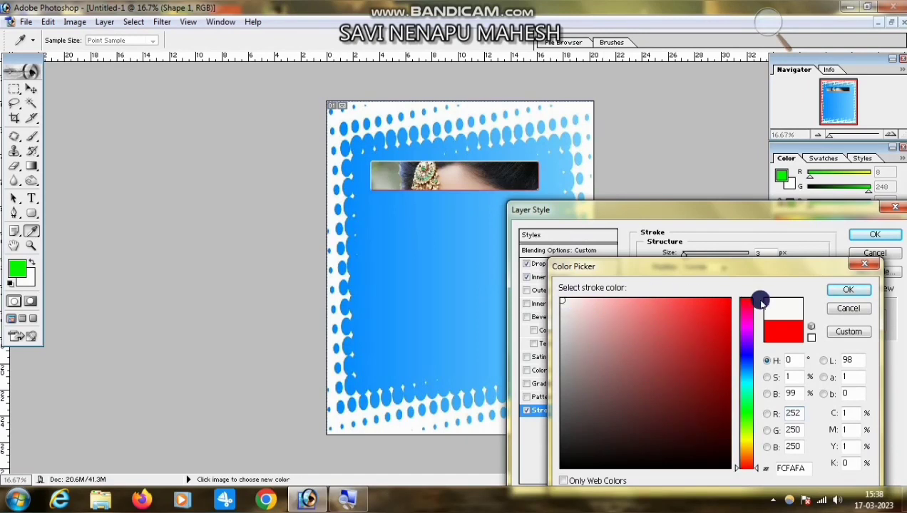
click(831, 289)
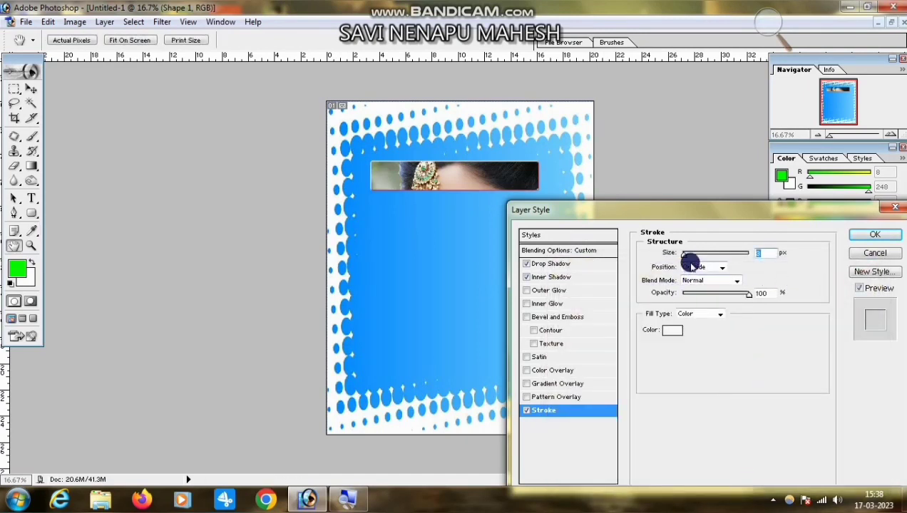
drag(687, 256, 691, 258)
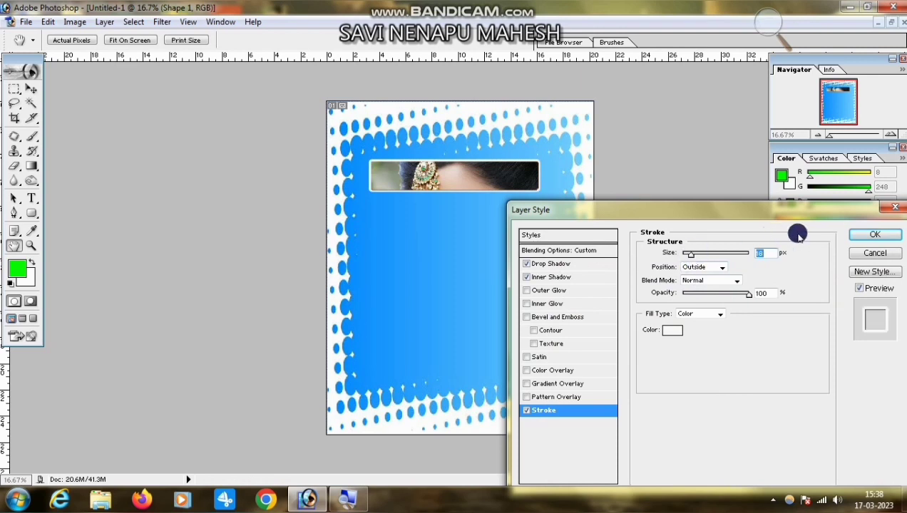
click(859, 235)
Move the Shape 1 photo window slightly up and to the right within the blue area
key(v)
key(ctrl+plus)
right_click(420, 242)
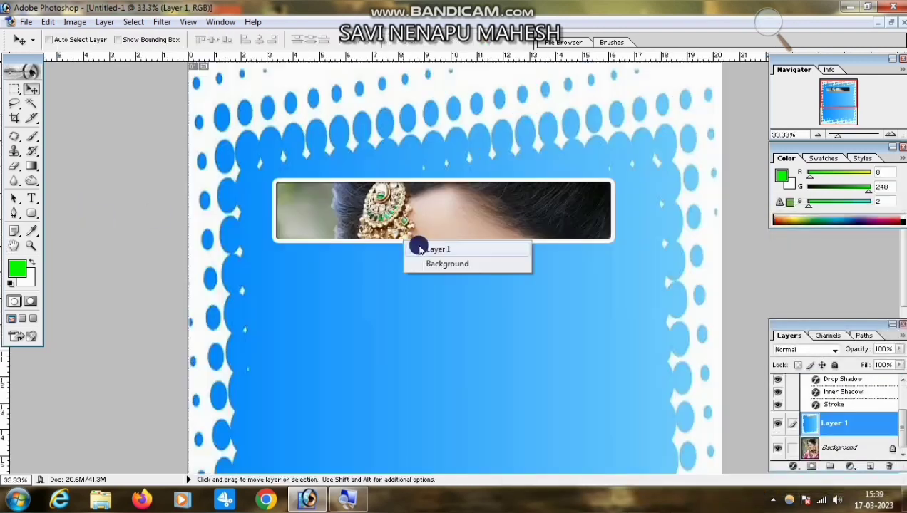
click(431, 240)
mouse_move(427, 209)
mouse_down()
mouse_move(410, 202)
mouse_move(425, 196)
mouse_move(431, 204)
mouse_move(425, 195)
mouse_up()
right_click(411, 202)
click(414, 207)
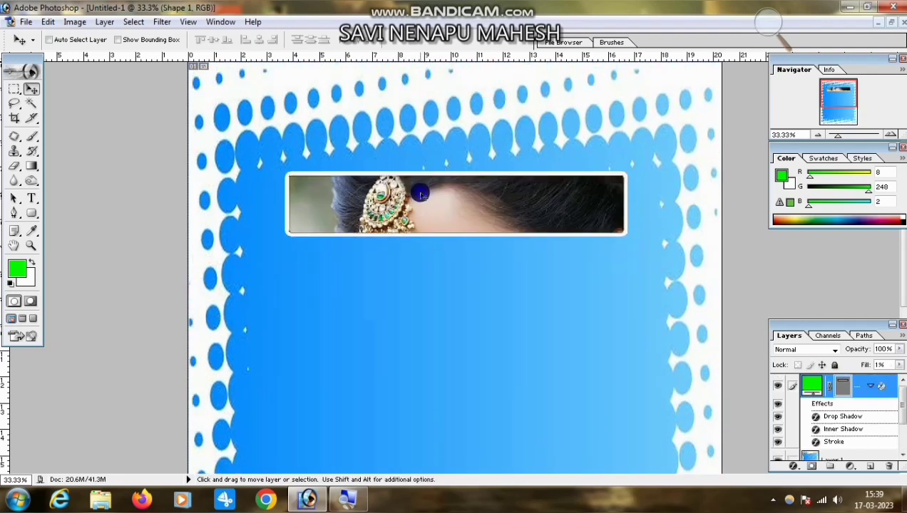
right_click(421, 196)
click(434, 204)
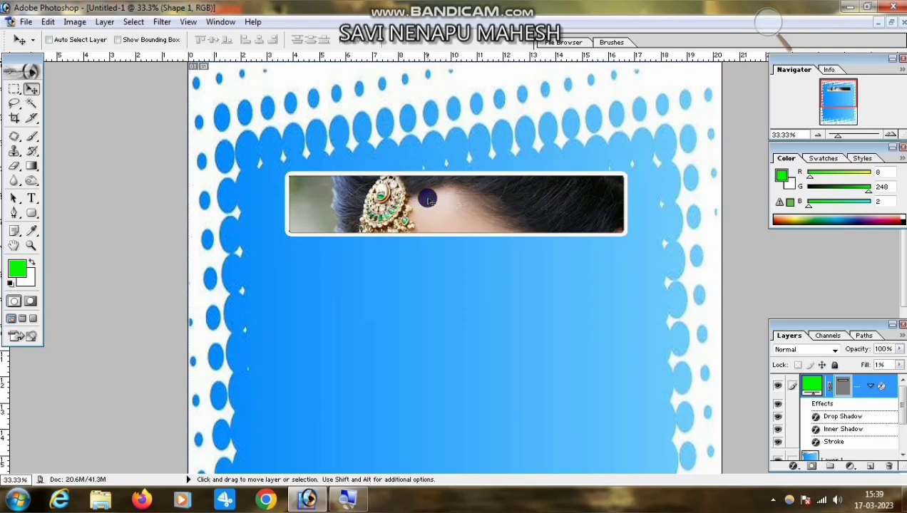
drag(428, 201, 423, 196)
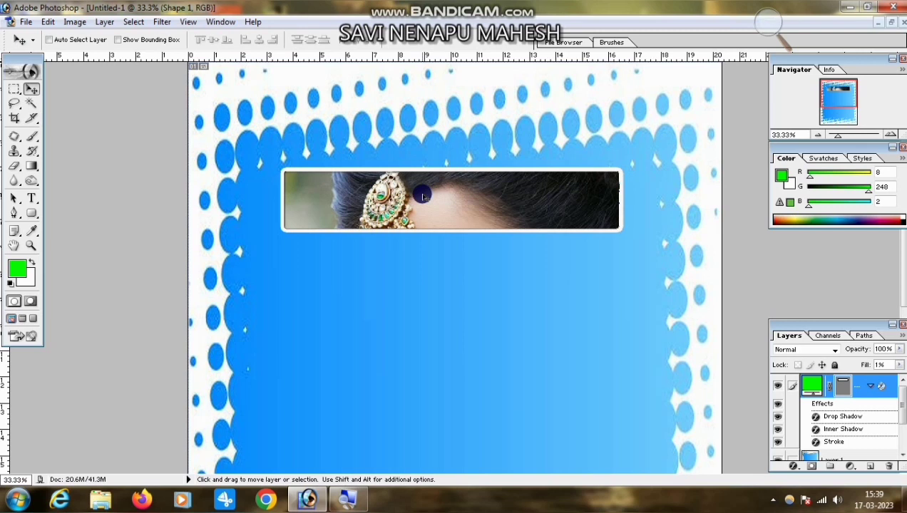
Duplicate the photo window below the first one and shift the copy right so it frames the portrait's eyes and ear
mouse_move(422, 197)
alt+mouse_down()
mouse_move(417, 307)
mouse_move(404, 284)
alt+mouse_up()
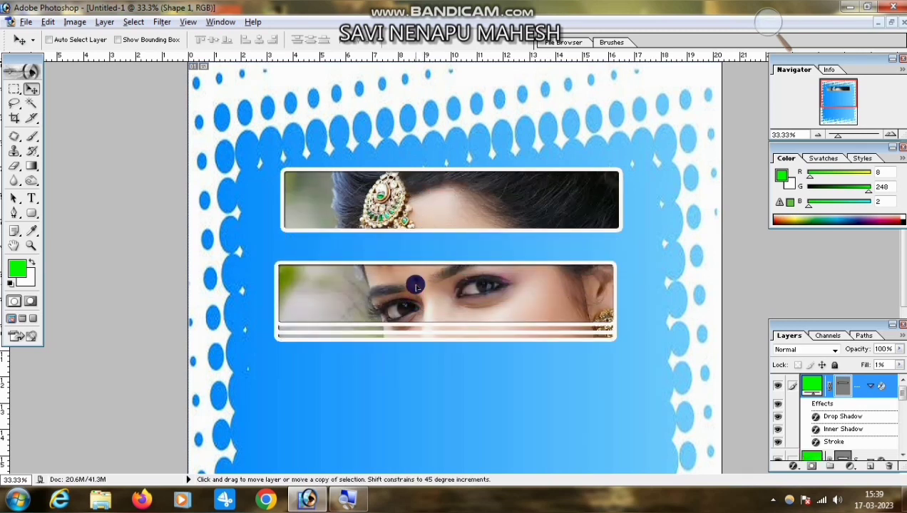
mouse_move(434, 289)
alt+mouse_down()
mouse_move(424, 289)
mouse_move(434, 289)
mouse_move(435, 261)
mouse_move(435, 272)
mouse_move(493, 271)
mouse_move(499, 260)
mouse_move(499, 269)
alt+mouse_up()
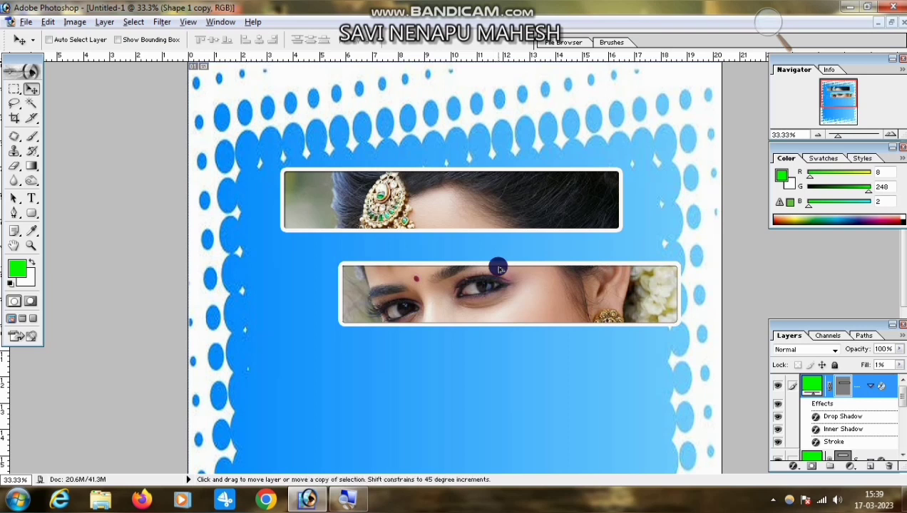
Duplicate the eye window just below it and position the copy over the portrait's nose, smile and earring
right_click(489, 283)
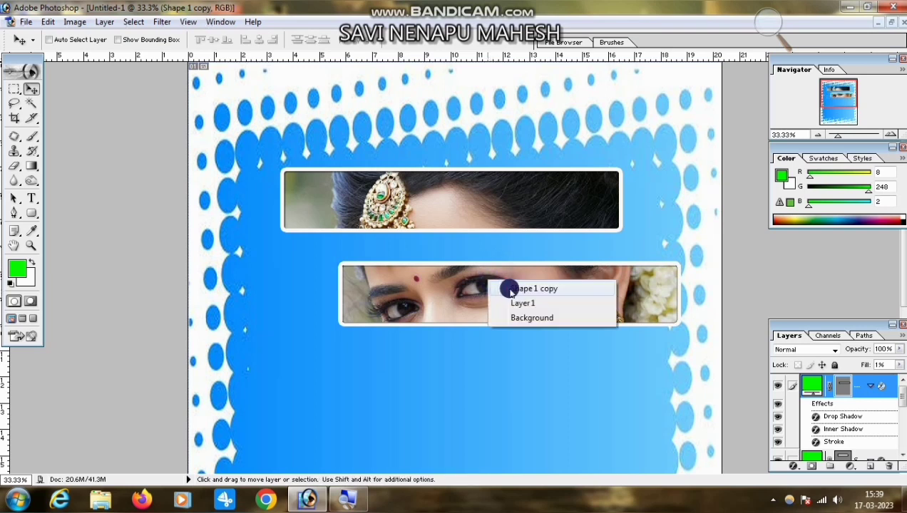
click(511, 289)
drag(502, 285, 367, 372)
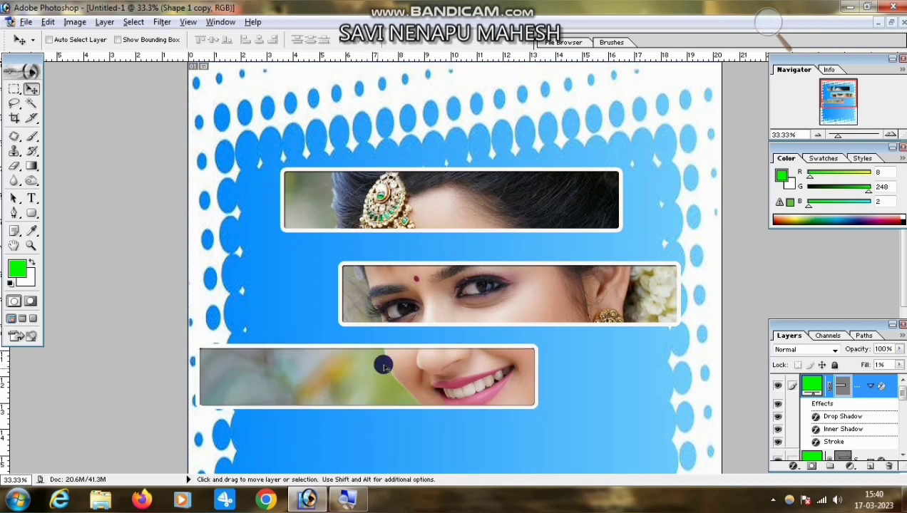
scroll(429, 334, down, 5)
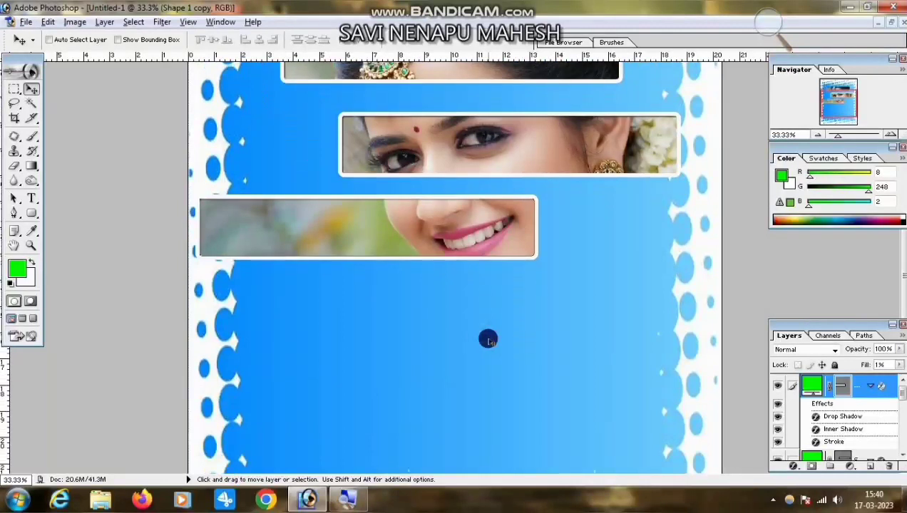
scroll(488, 340, up, 2)
scroll(488, 340, up, 2)
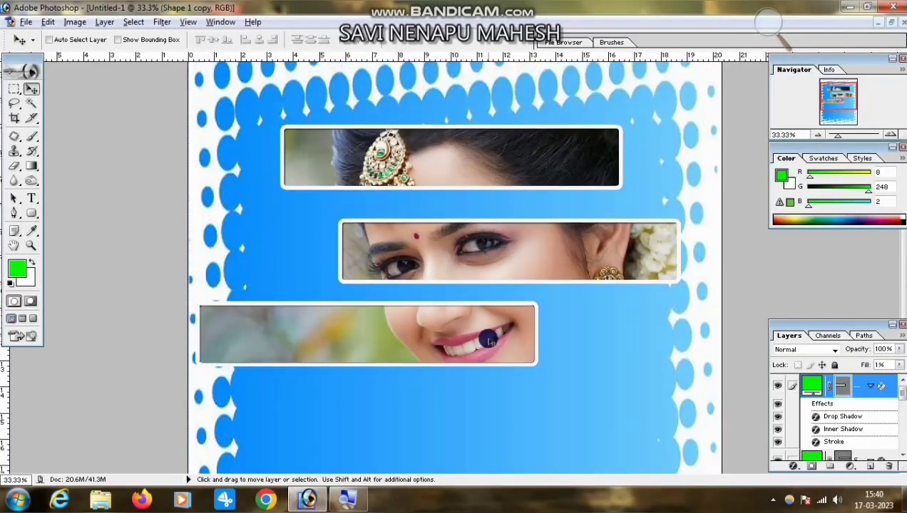
drag(434, 323, 538, 320)
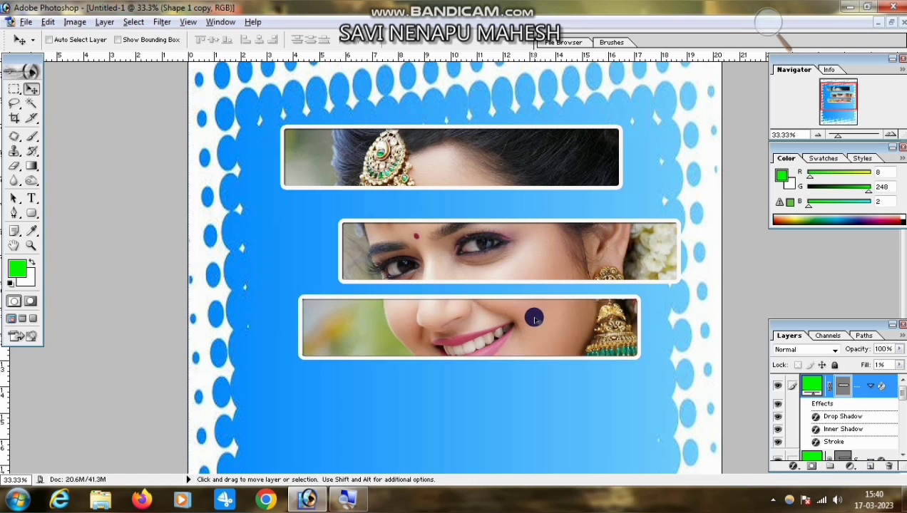
Duplicate the smile window below it and shift the copy left over the portrait's chin and hand
scroll(515, 331, down, 3)
key(alt)
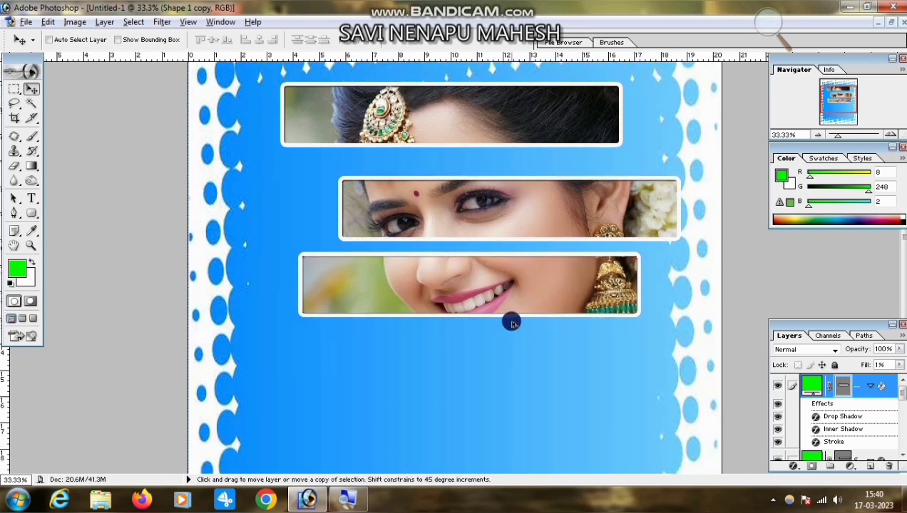
right_click(514, 298)
click(530, 300)
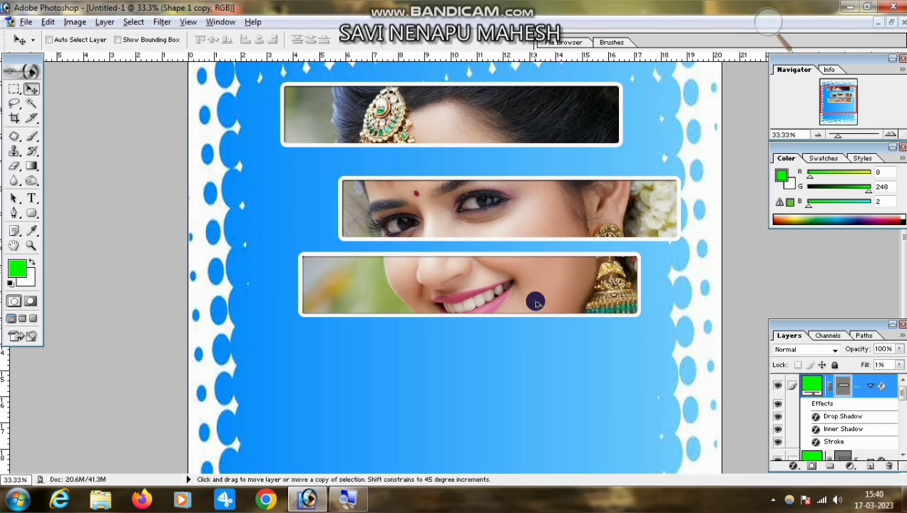
drag(530, 300, 463, 380)
scroll(462, 381, down, 3)
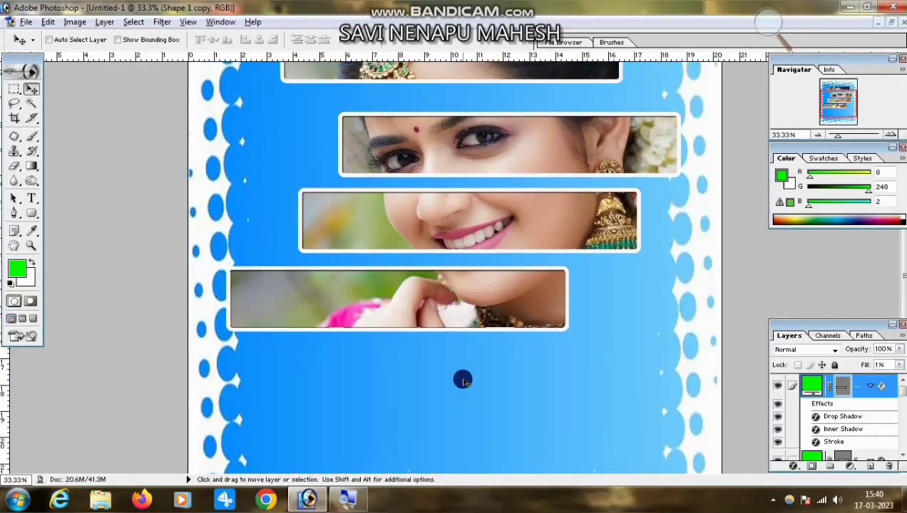
scroll(463, 381, up, 4)
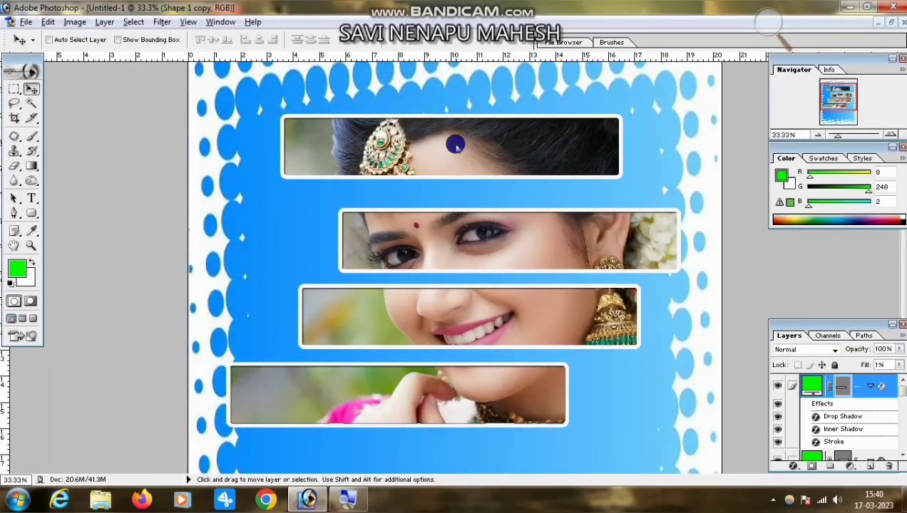
Move the topmost photo window right and slightly down so it frames the portrait's forehead, hair and flowers
right_click(456, 145)
click(528, 155)
right_click(491, 150)
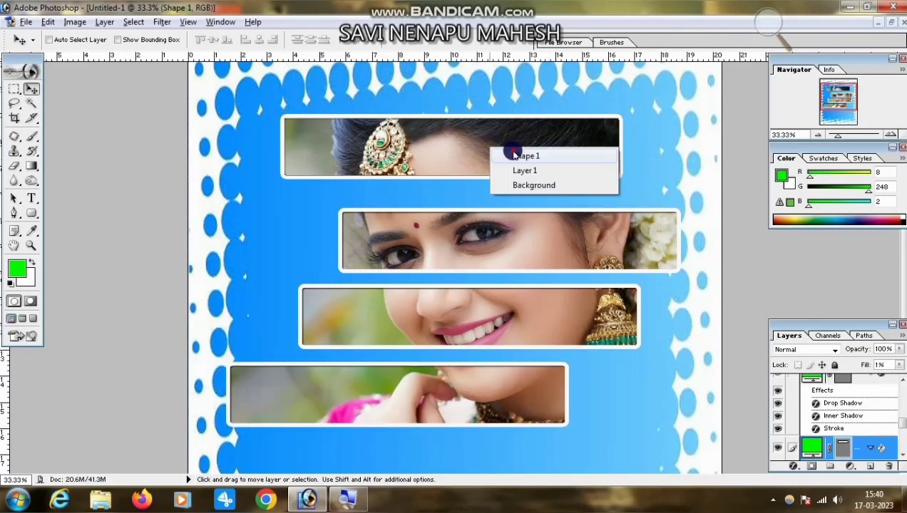
click(513, 155)
drag(464, 152, 542, 165)
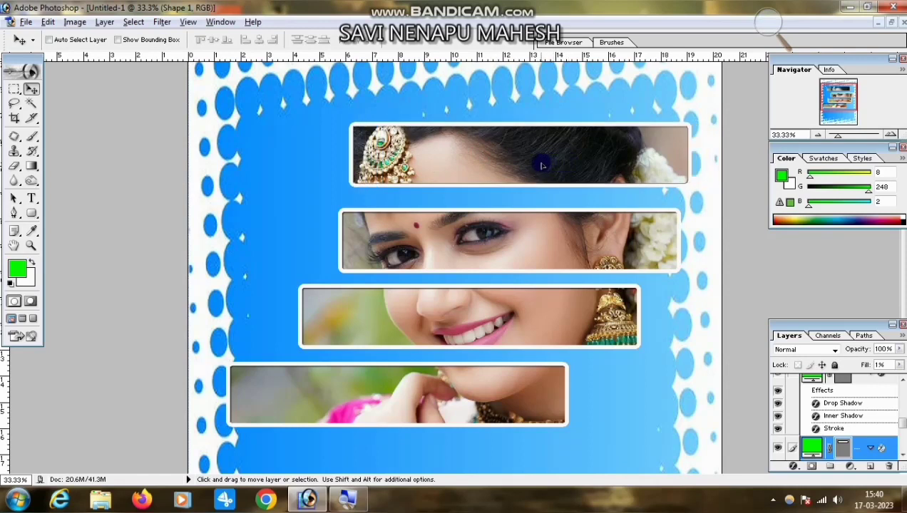
right_click(551, 165)
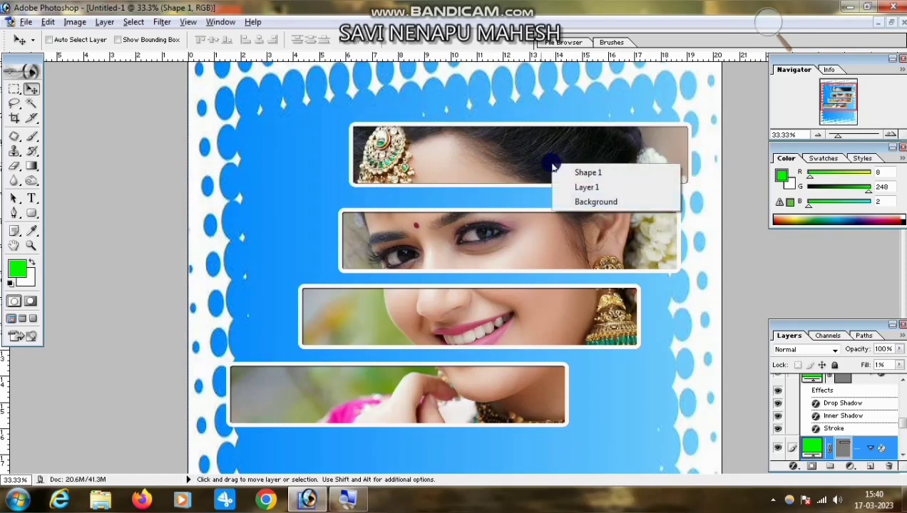
click(570, 172)
drag(499, 177, 511, 179)
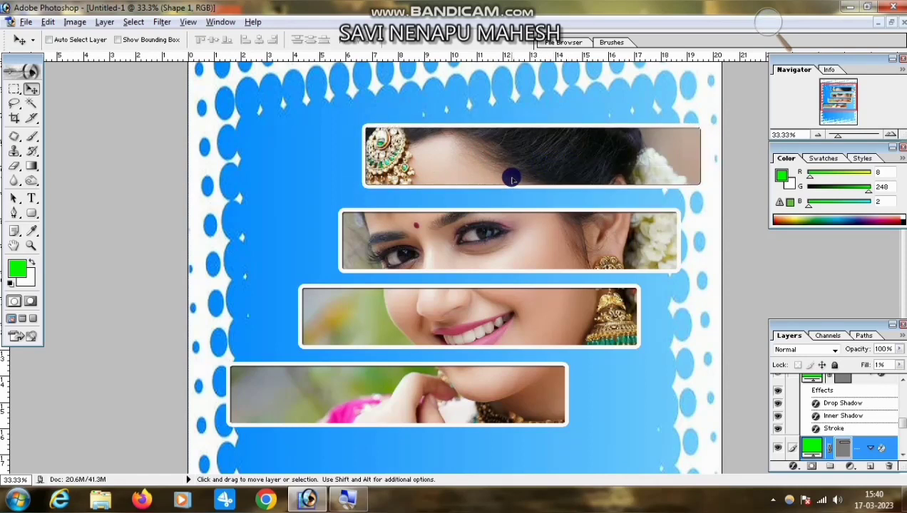
Duplicate the chin-and-hand window below it and shift the copy left over the portrait's bangle and necklace
scroll(512, 178, down, 3)
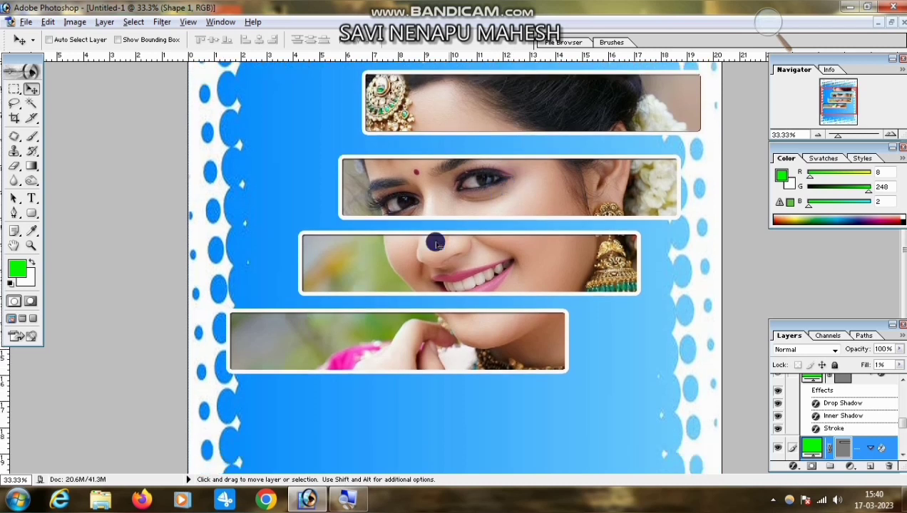
scroll(415, 288, up, 4)
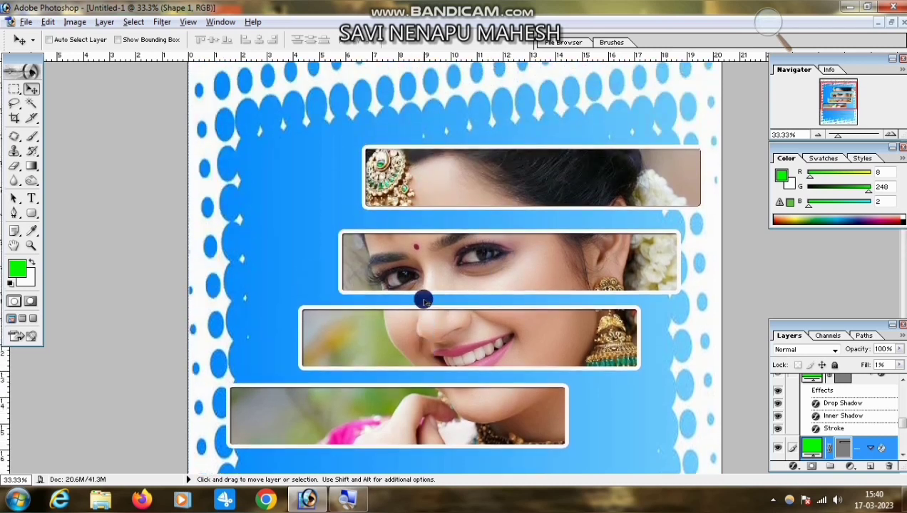
scroll(424, 302, down, 1)
scroll(422, 302, down, 4)
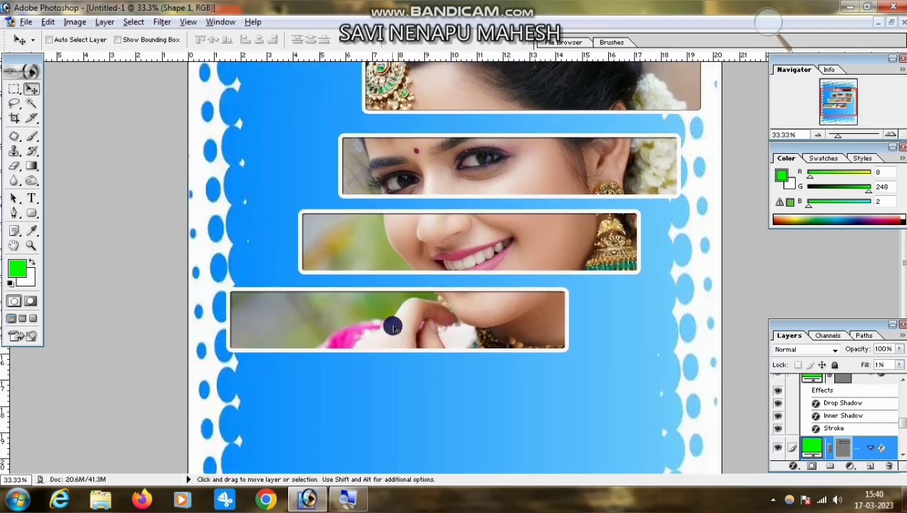
right_click(393, 327)
click(419, 334)
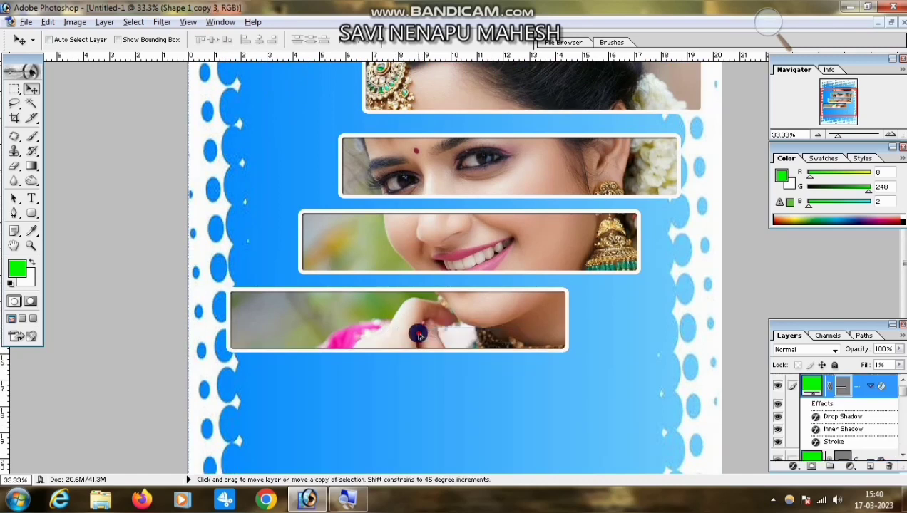
drag(419, 335, 376, 430)
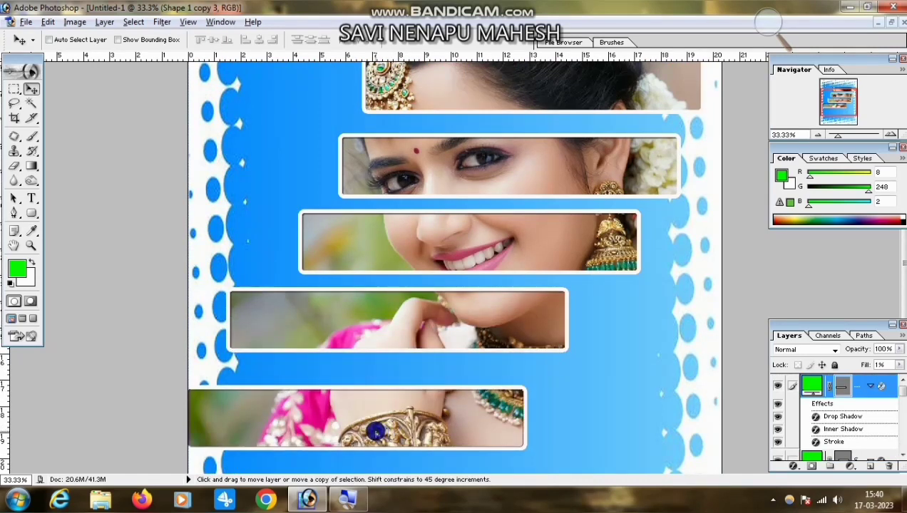
right_click(375, 431)
click(582, 293)
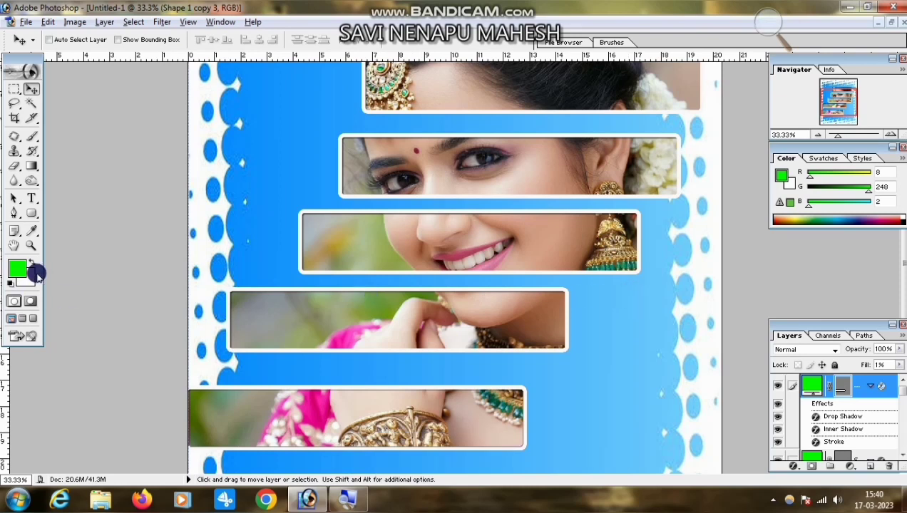
Move the smile window slightly down, closer to the chin-and-hand window
click(31, 245)
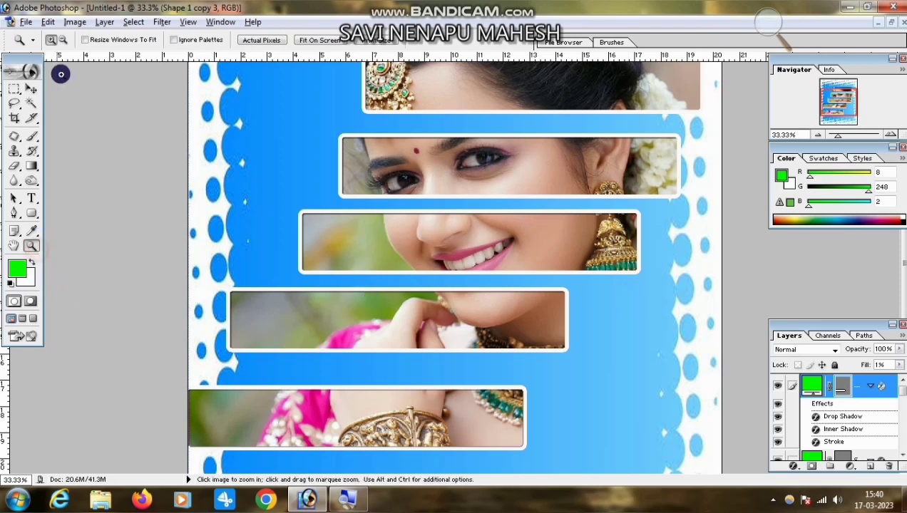
click(63, 39)
click(513, 284)
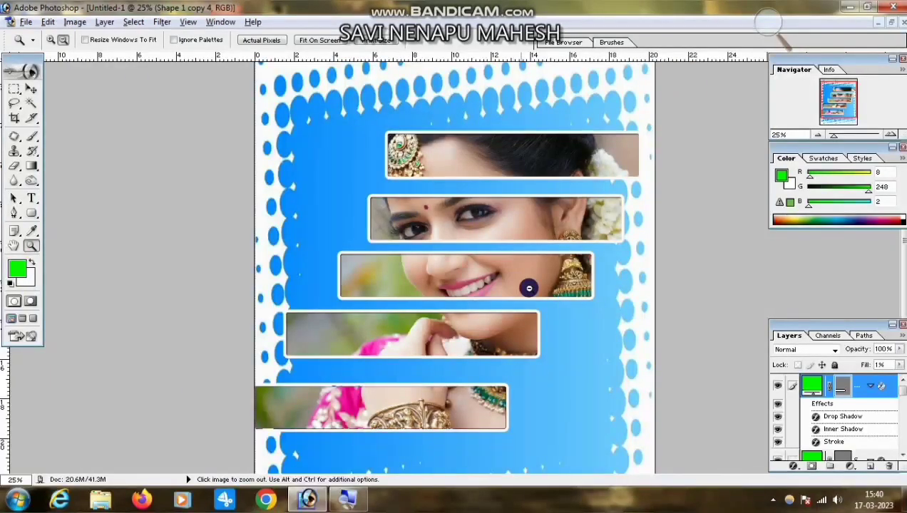
click(31, 88)
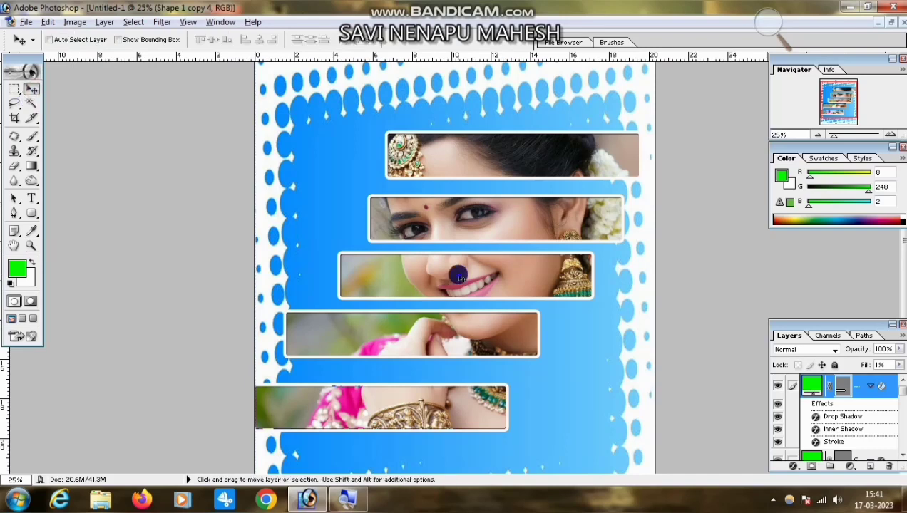
right_click(461, 277)
click(470, 285)
drag(463, 278, 470, 289)
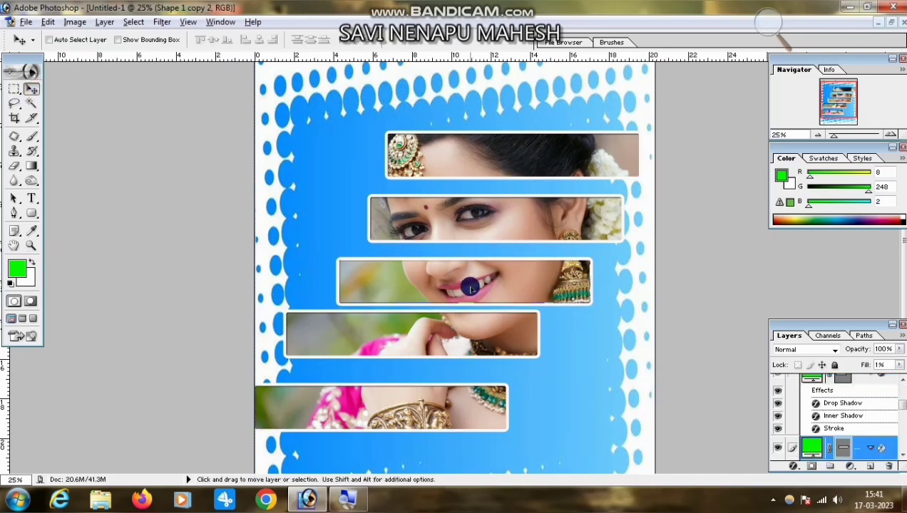
Shift the eye window slightly left and down to even out its spacing with the neighbouring windows
right_click(494, 223)
click(494, 222)
drag(493, 222, 488, 223)
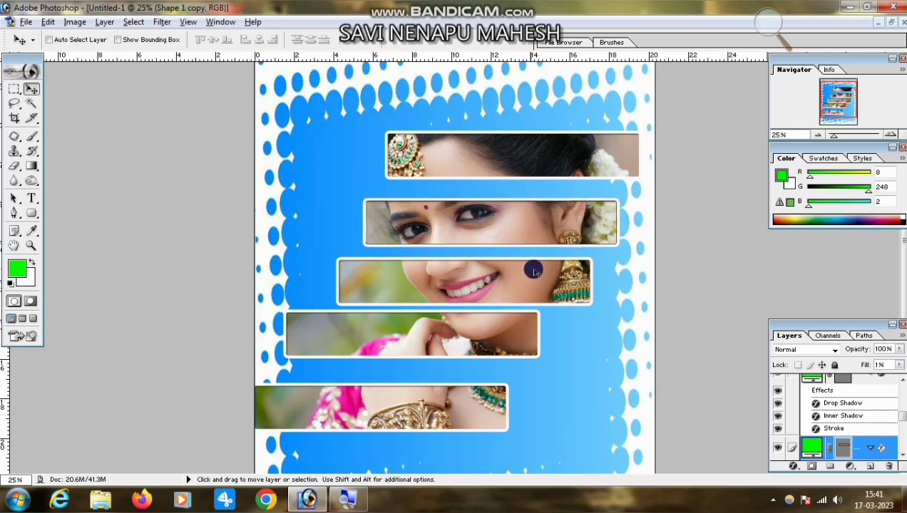
Move the lowest photo window up and slightly right so it sits just below the chin-and-hand window
right_click(459, 396)
click(463, 401)
drag(463, 402, 468, 387)
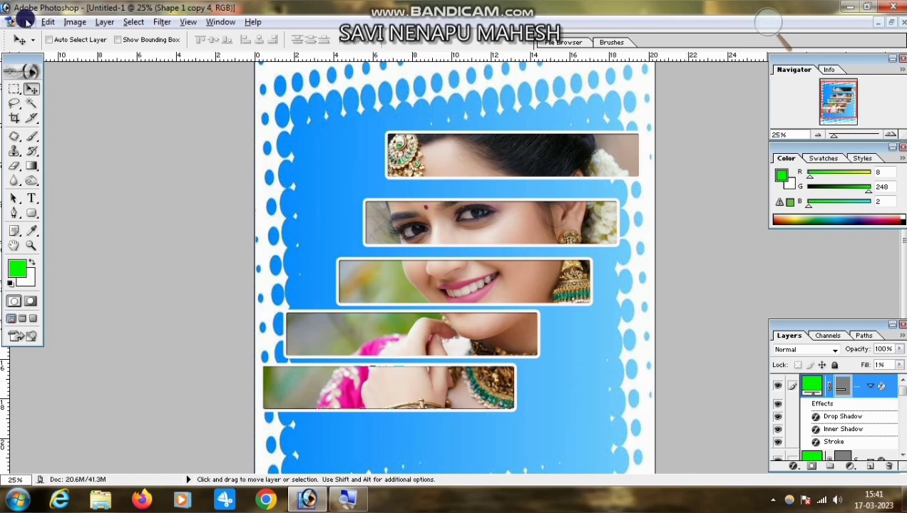
Save the finished design as a JPEG file
click(26, 22)
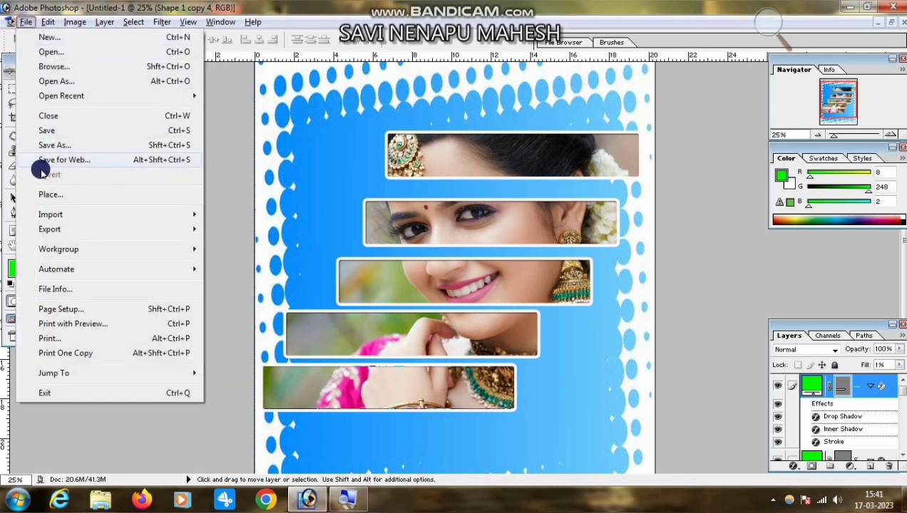
click(55, 147)
key(Return)
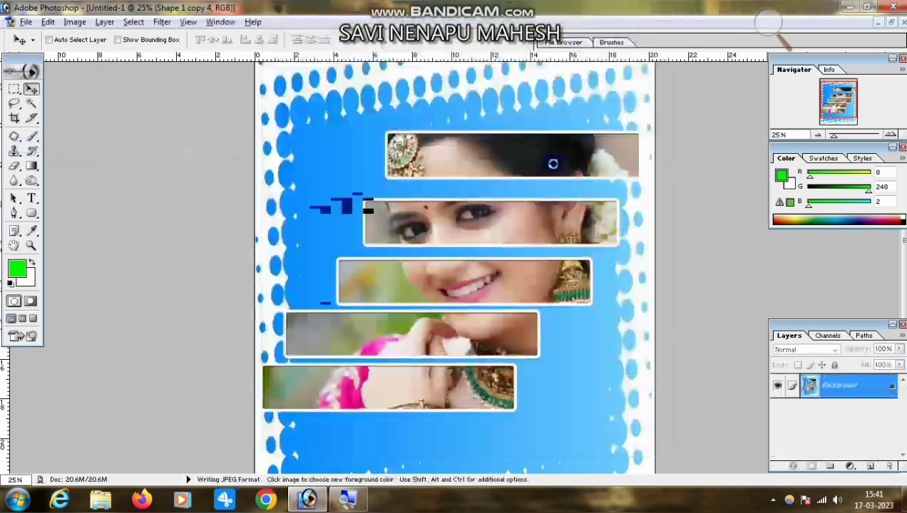